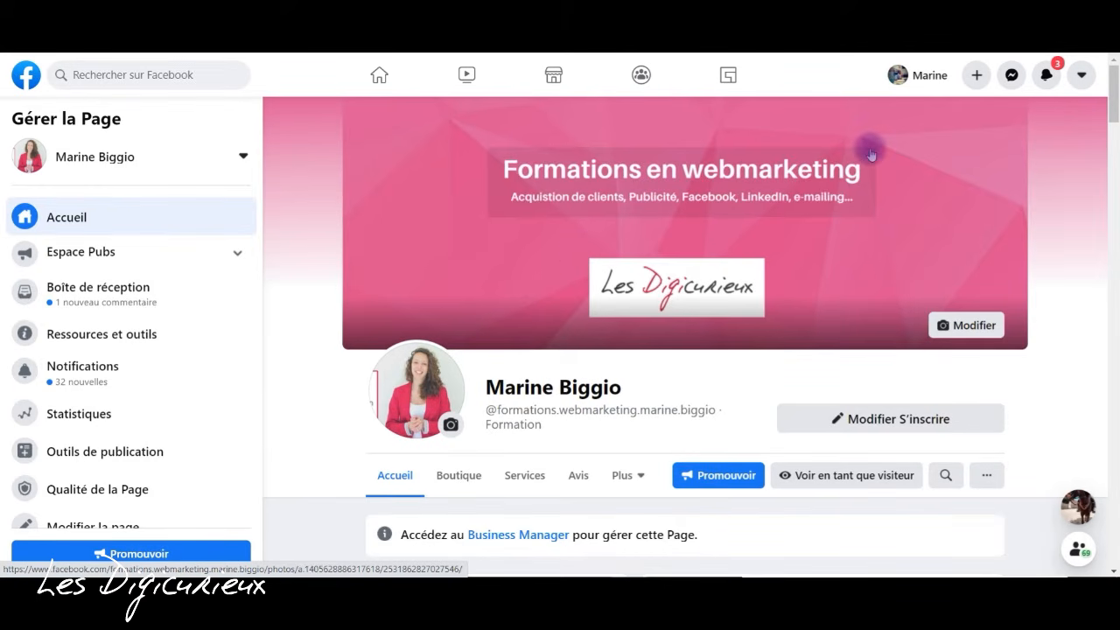
- Start creating a new Facebook Page
{"action": "left_click", "coordinate": [985, 78]}
{"action": "left_click", "coordinate": [985, 79]}
{"action": "left_click", "coordinate": [974, 75]}
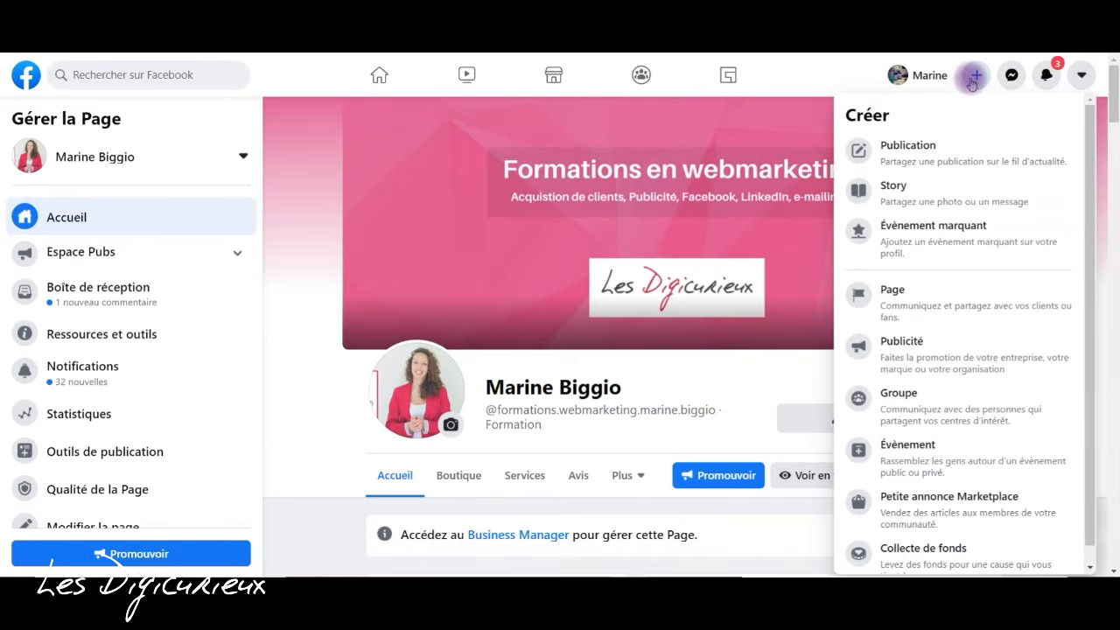
{"action": "left_click", "coordinate": [966, 303]}
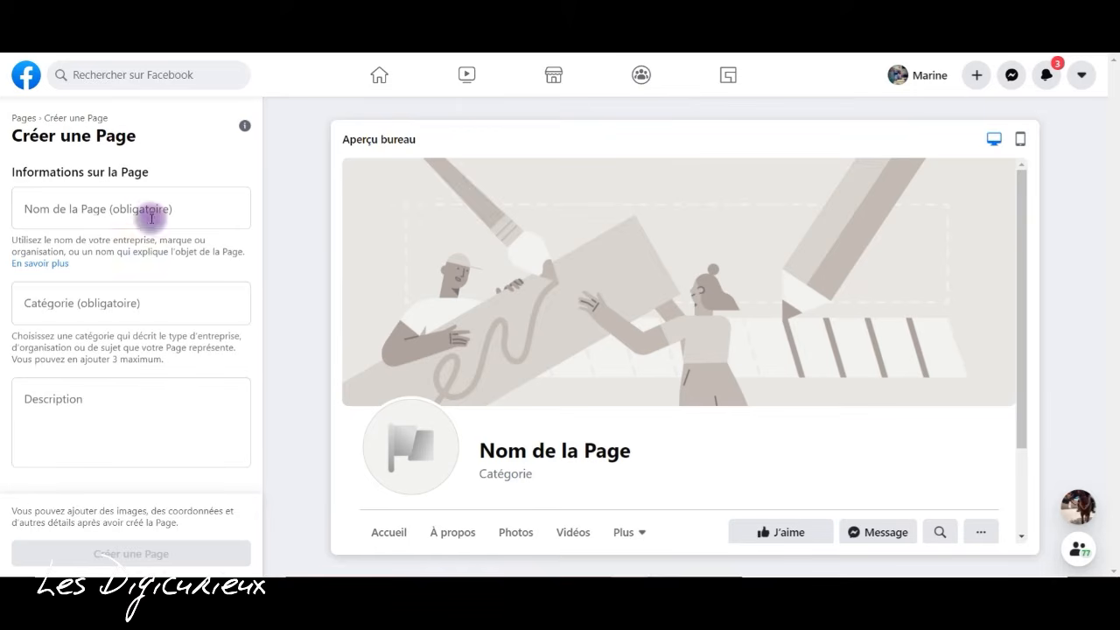
- Name the new page "Test création de page"
{"action": "left_click", "coordinate": [71, 208]}
{"action": "type", "text": "Entre"}
{"action": "key", "text": "BackSpace"}
{"action": "key", "text": "BackSpace"}
{"action": "key", "text": "BackSpace"}
{"action": "key", "text": "BackSpace"}
{"action": "key", "text": "BackSpace"}
{"action": "type", "text": "Test pa"}
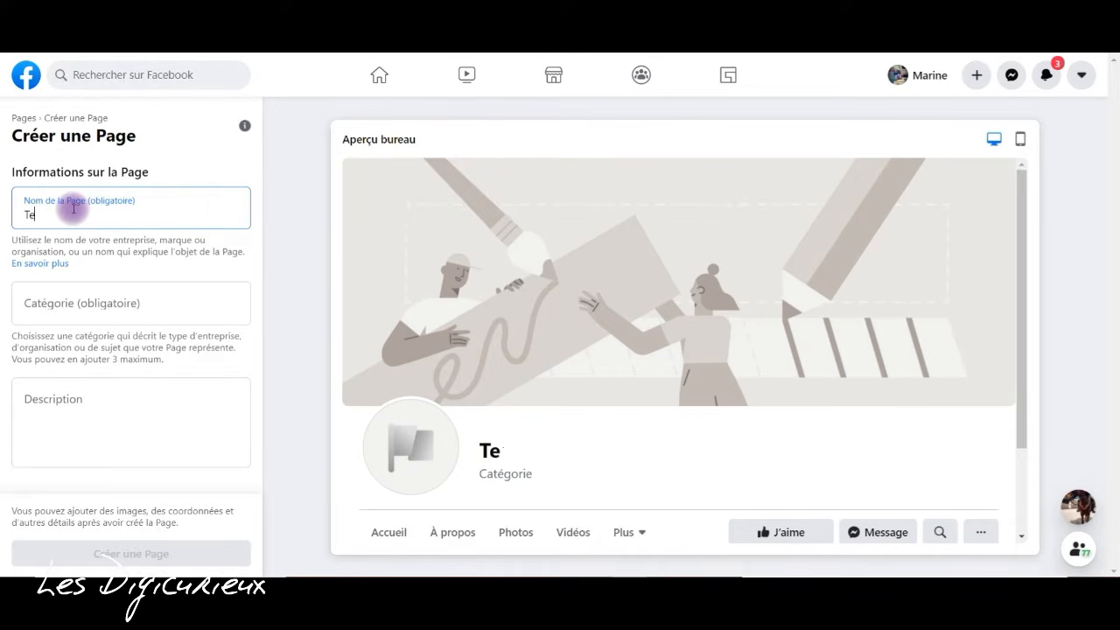
{"action": "key", "text": "BackSpace"}
{"action": "key", "text": "BackSpace"}
{"action": "type", "text": "création de page"}
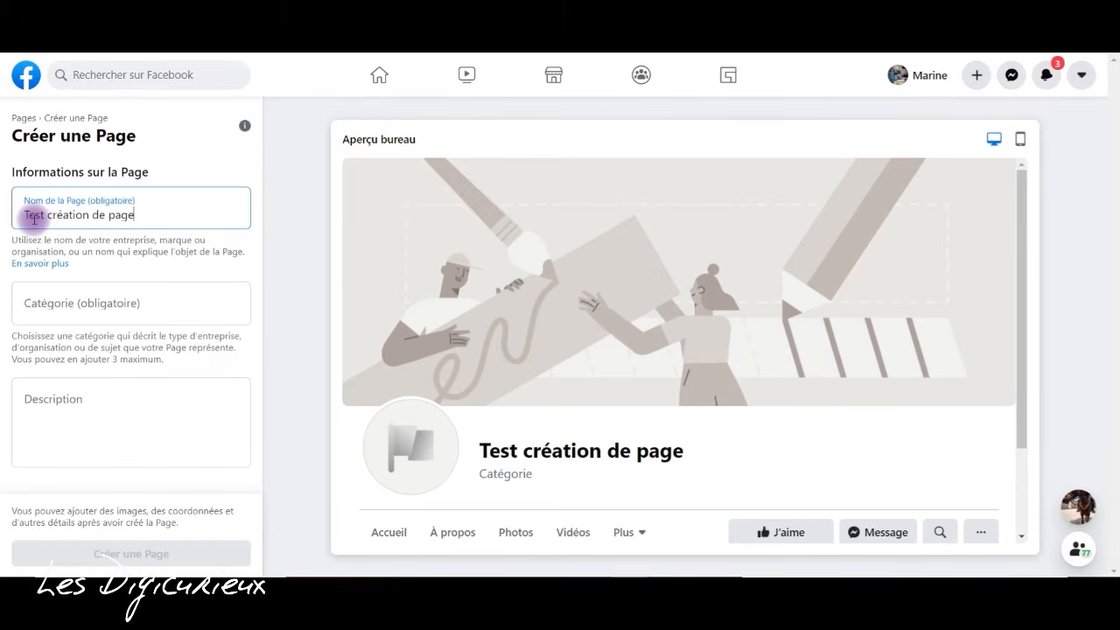
- Try to find a page category matching "coiffeur" or "coiffur", clear the search, and look through the suggested categories
{"action": "left_click", "coordinate": [80, 310]}
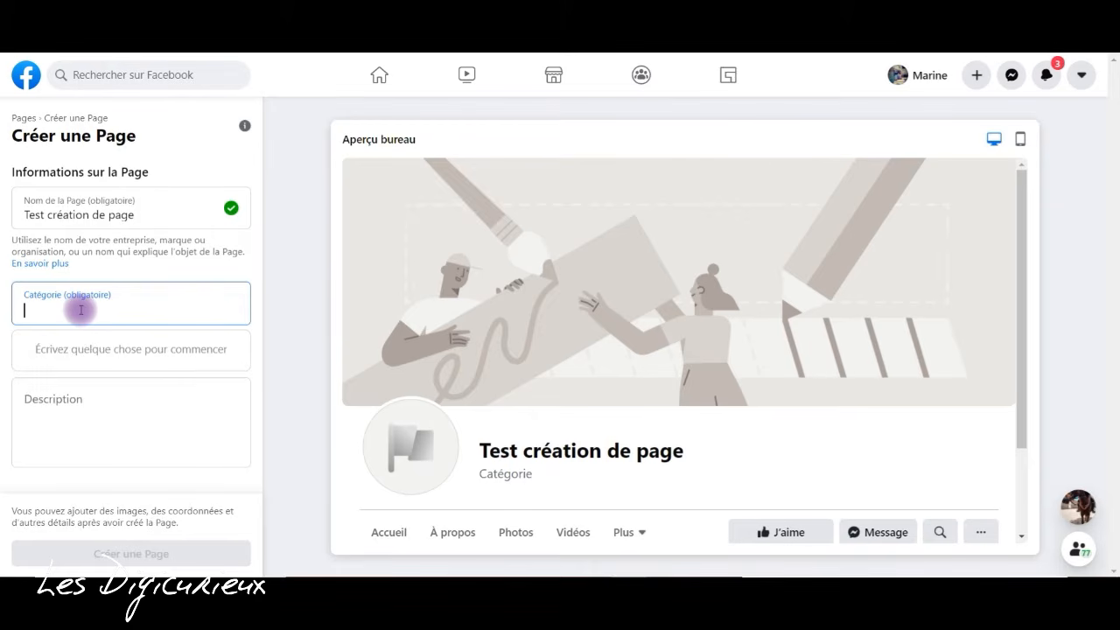
{"action": "type", "text": "coiffeur"}
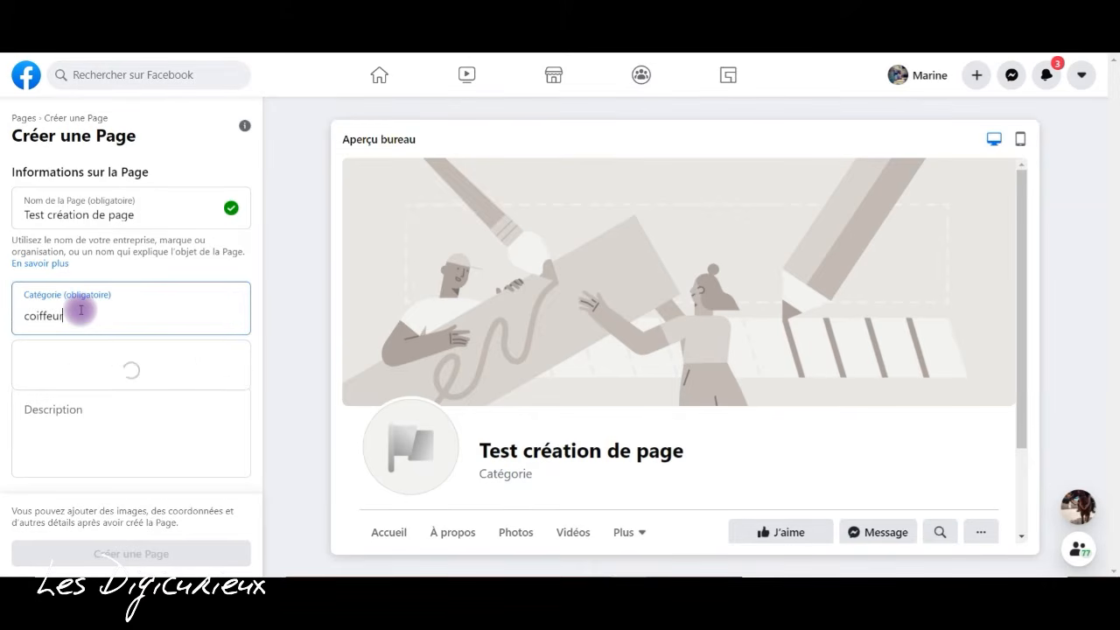
{"action": "key", "text": "BackSpace"}
{"action": "key", "text": "BackSpace"}
{"action": "key", "text": "BackSpace"}
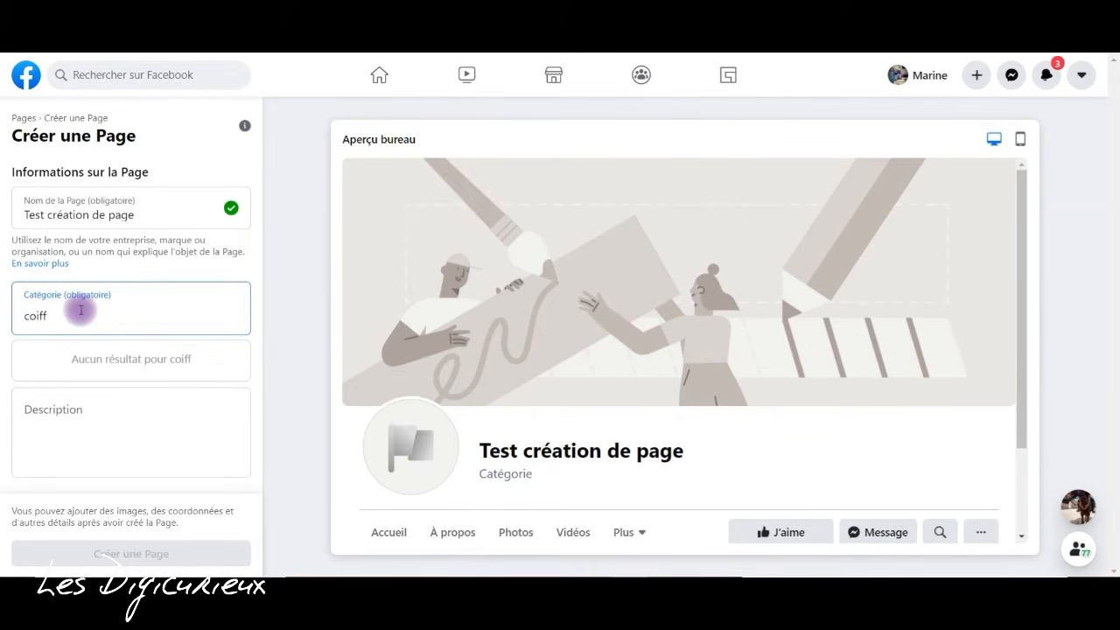
{"action": "type", "text": "eur"}
{"action": "key", "text": "BackSpace"}
{"action": "key", "text": "BackSpace"}
{"action": "key", "text": "BackSpace"}
{"action": "key", "text": "BackSpace"}
{"action": "key", "text": "BackSpace"}
{"action": "key", "text": "BackSpace"}
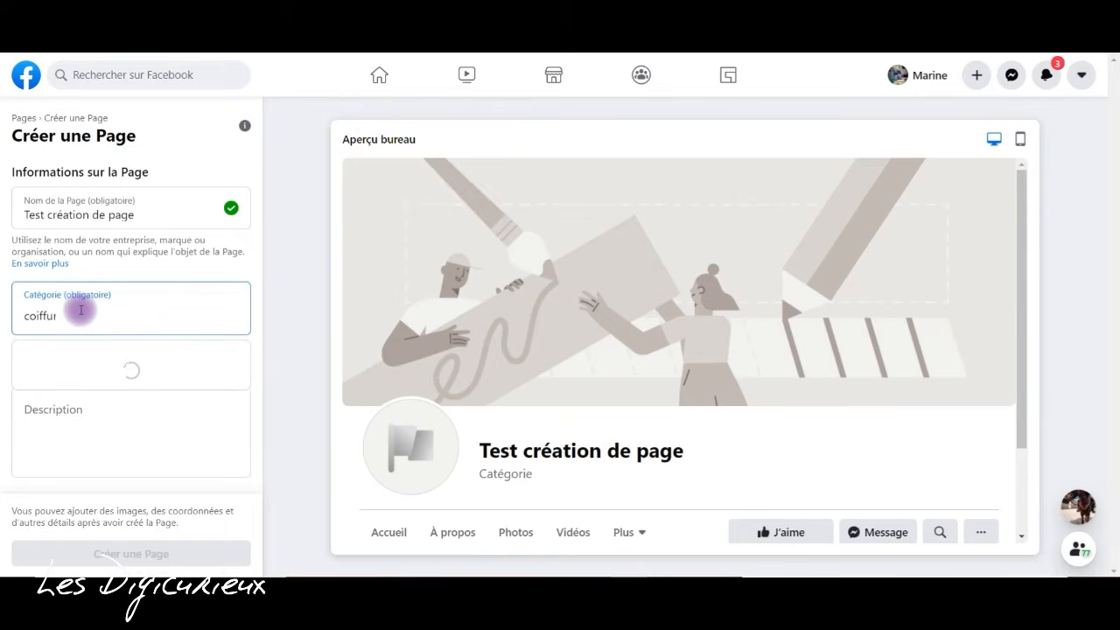
{"action": "key", "text": "BackSpace"}
{"action": "key", "text": "BackSpace"}
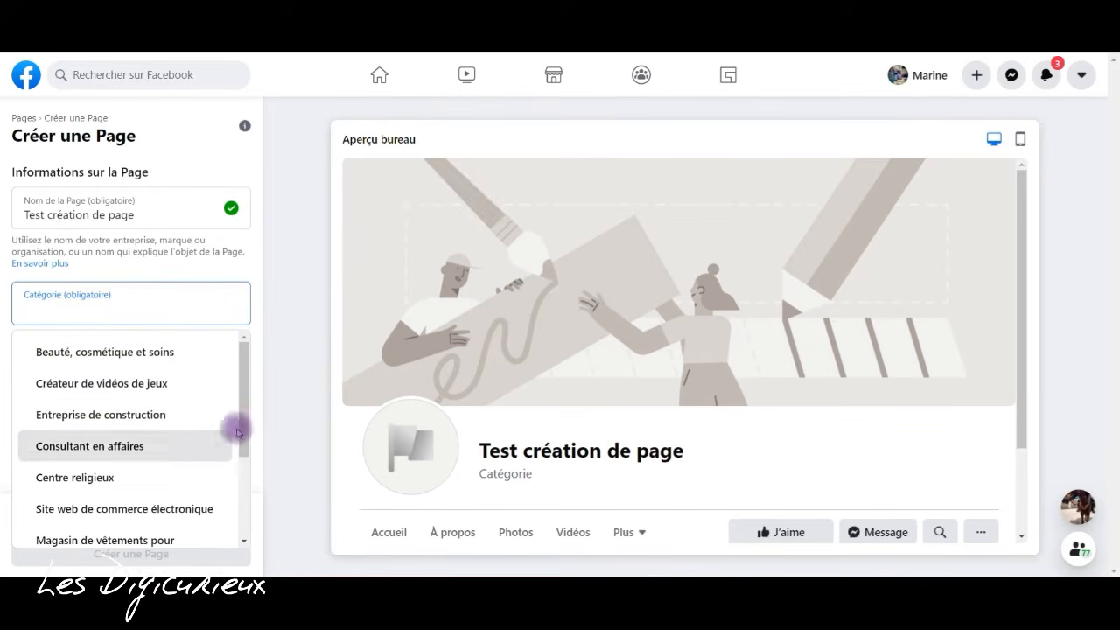
{"action": "left_click_drag", "start_coordinate": [247, 424], "coordinate": [237, 375]}
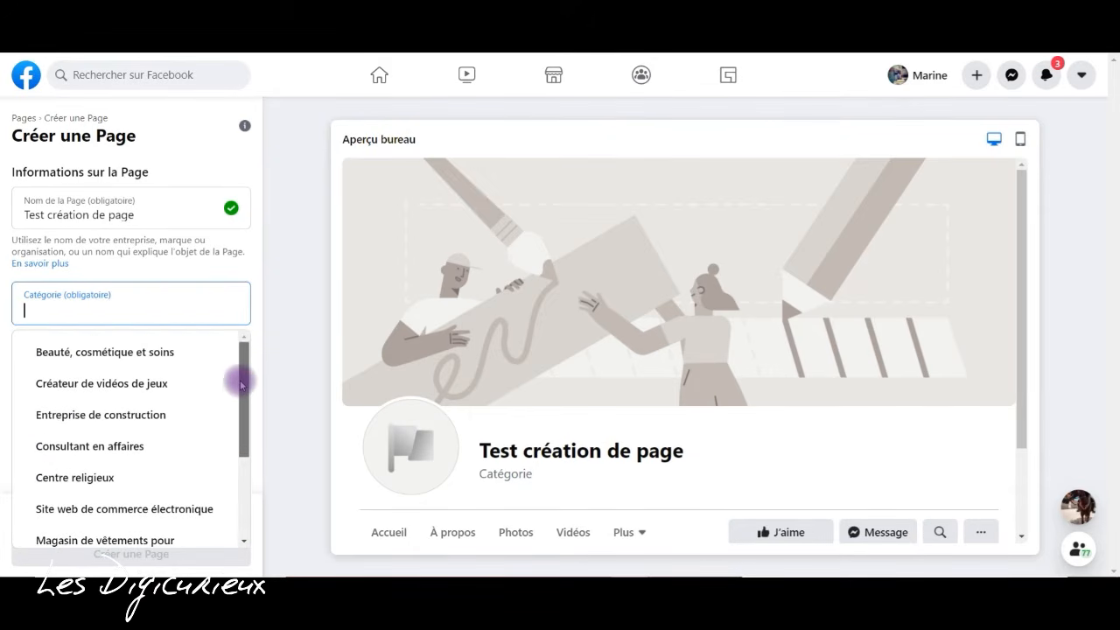
{"action": "left_click", "coordinate": [156, 317]}
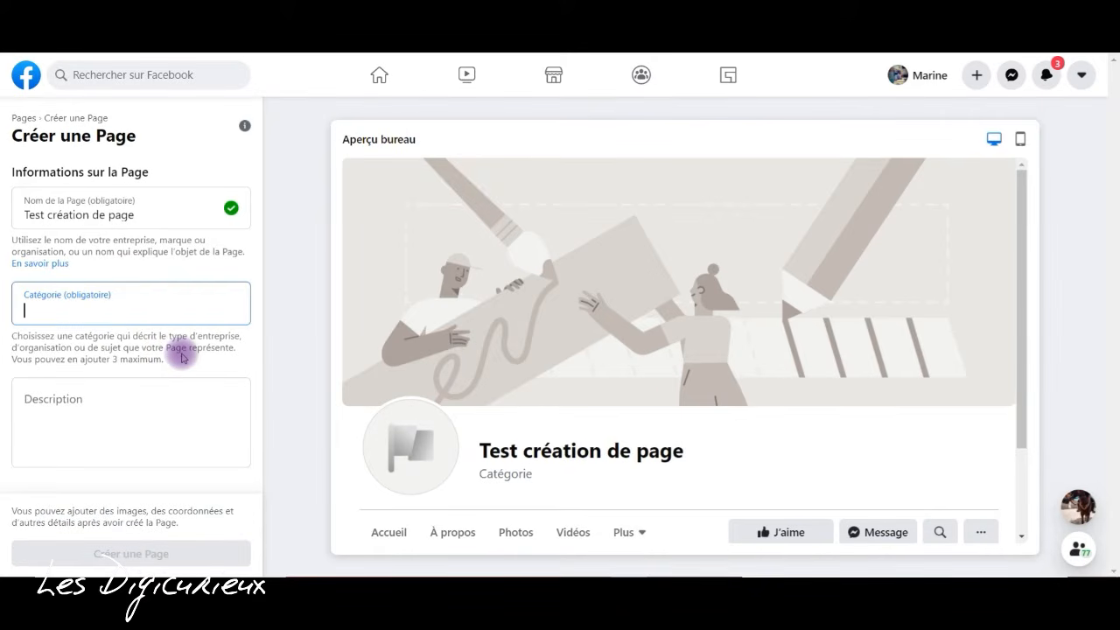
{"action": "left_click", "coordinate": [140, 361]}
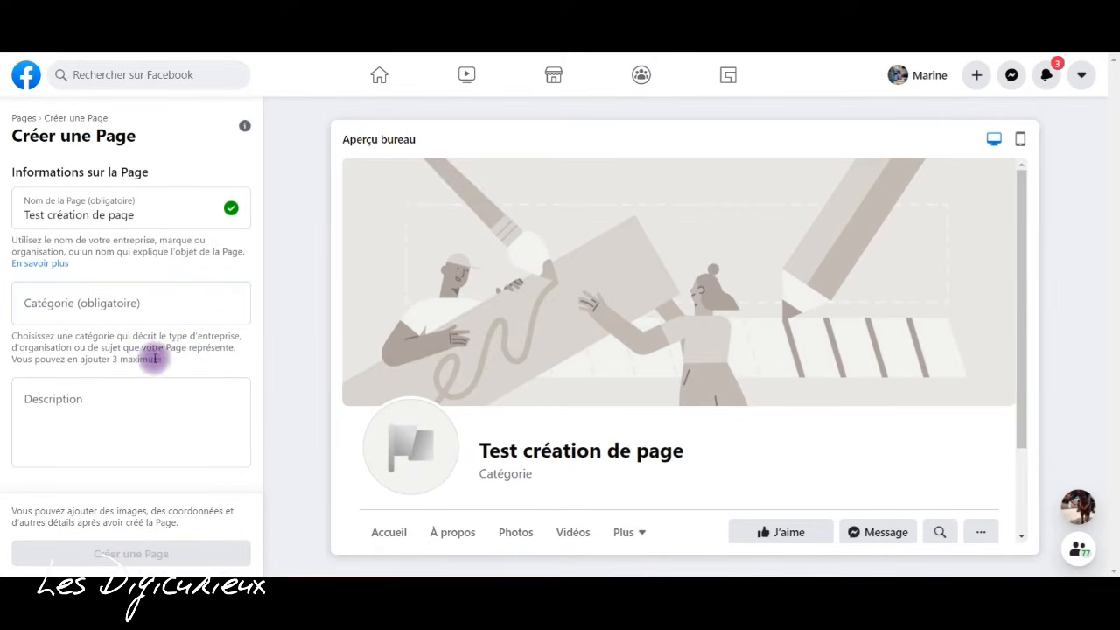
- Assign the page the categories Boulangerie and Salon de coiffure
{"action": "left_click", "coordinate": [184, 305]}
{"action": "type", "text": "boulangerie"}
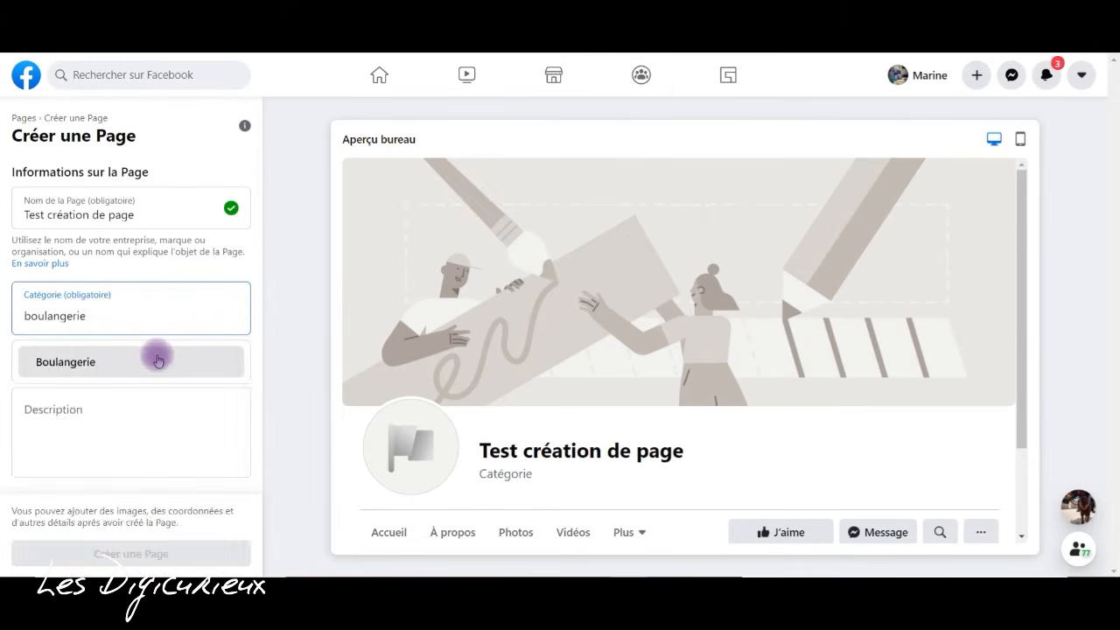
{"action": "left_click", "coordinate": [157, 361]}
{"action": "type", "text": "salon"}
{"action": "left_click", "coordinate": [157, 362]}
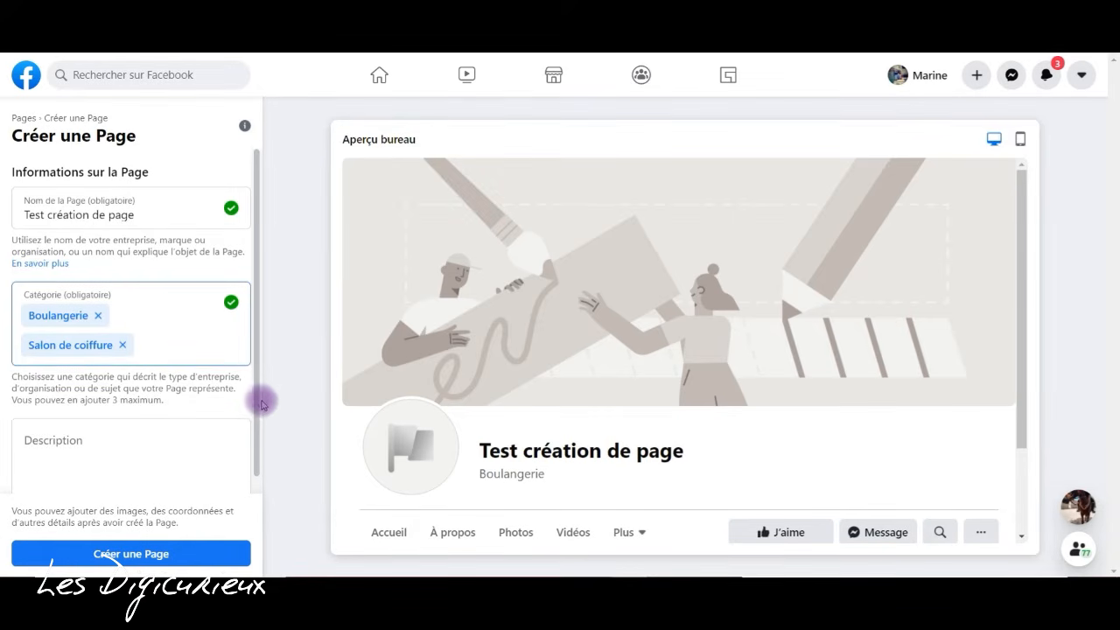
- Enter the page description "Ici se trouve ma petite description"
{"action": "left_click_drag", "start_coordinate": [259, 399], "coordinate": [266, 465]}
{"action": "left_click", "coordinate": [136, 435]}
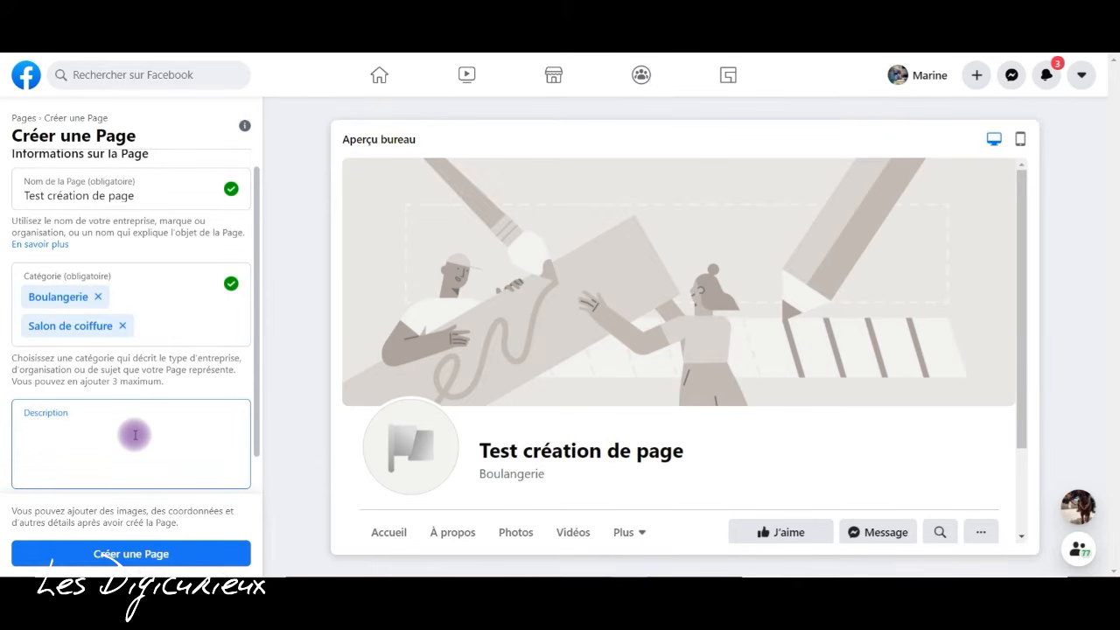
{"action": "type", "text": "Ici se trouve ma petite description"}
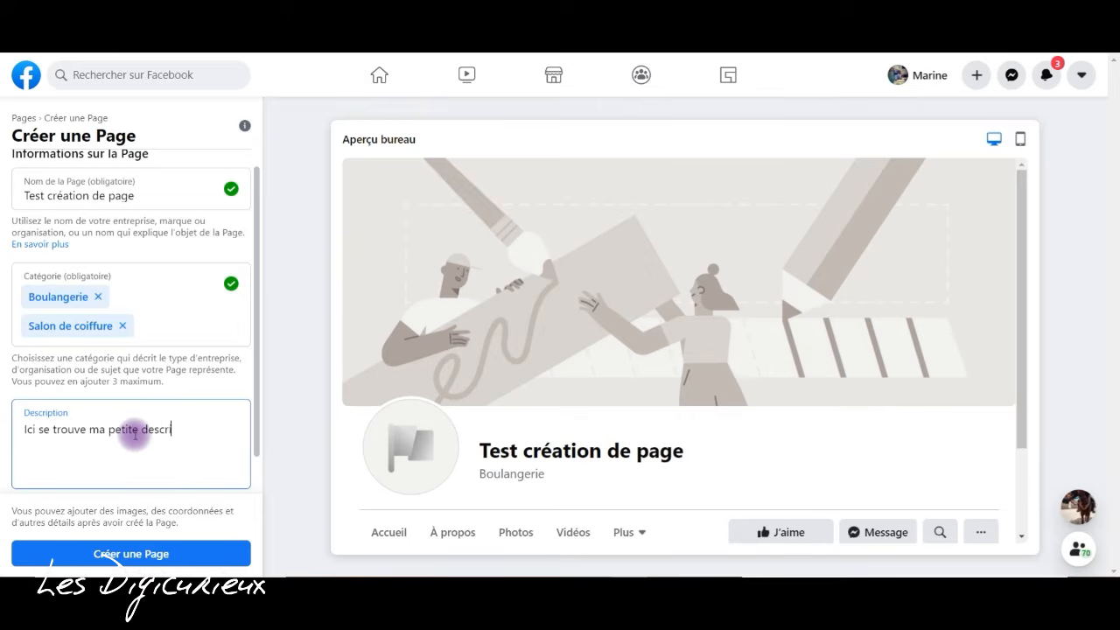
- Check the character limit for the description and create the page
{"action": "scroll", "coordinate": [254, 407], "scroll_direction": "down", "scroll_amount": 1}
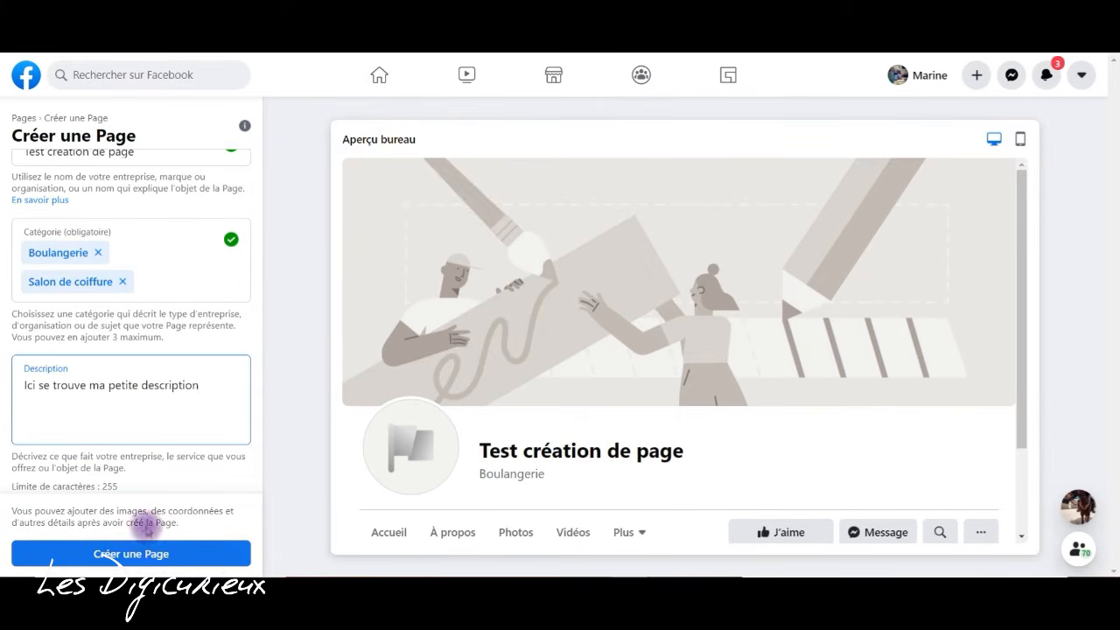
{"action": "left_click_drag", "start_coordinate": [118, 487], "coordinate": [63, 487]}
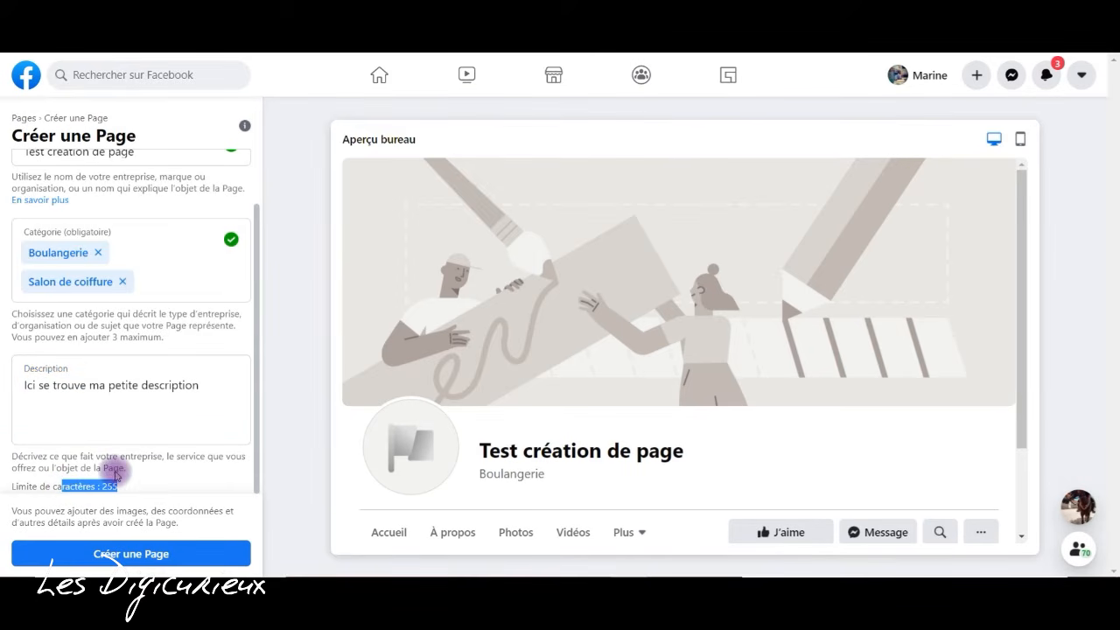
{"action": "left_click", "coordinate": [200, 415]}
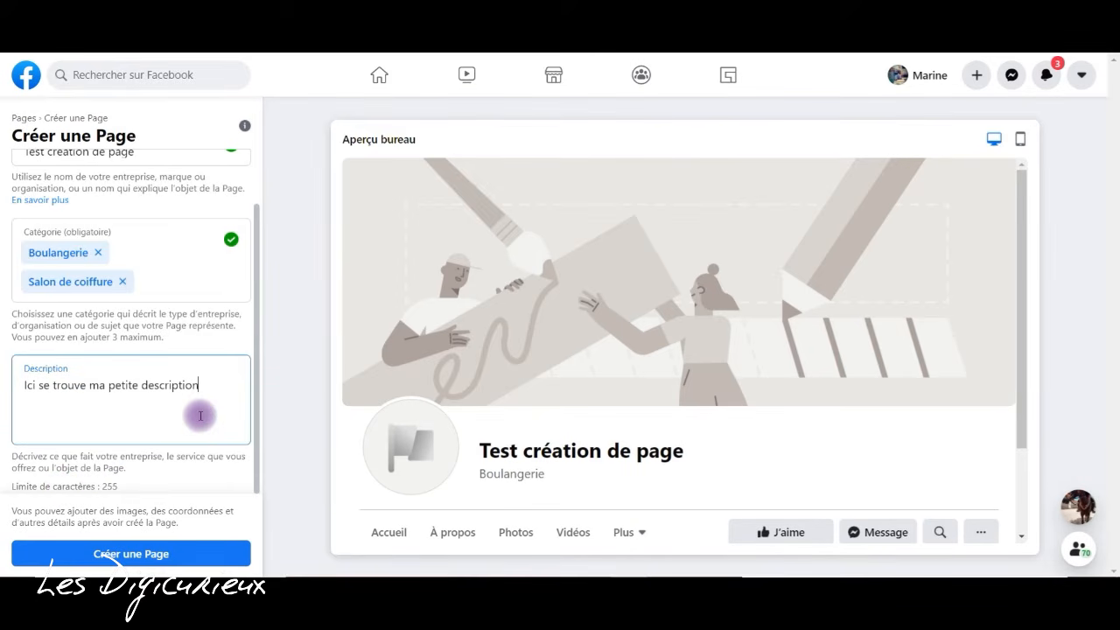
{"action": "left_click", "coordinate": [212, 554]}
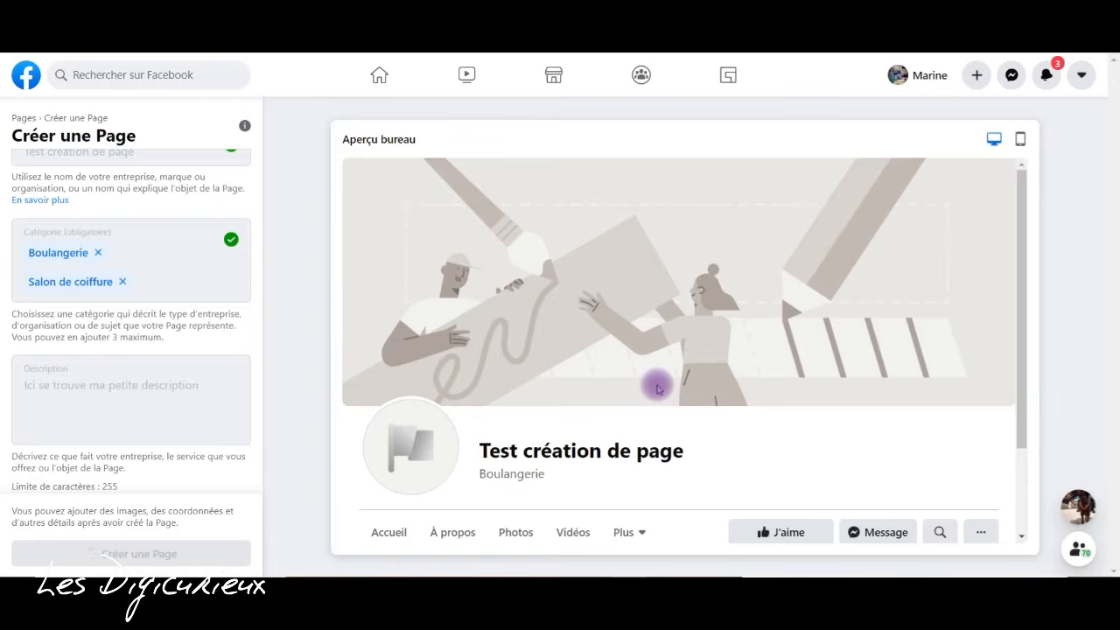
- Go to the page's image settings and switch the page preview to mobile and back to desktop
{"action": "scroll", "coordinate": [262, 341], "scroll_direction": "down", "scroll_amount": 2}
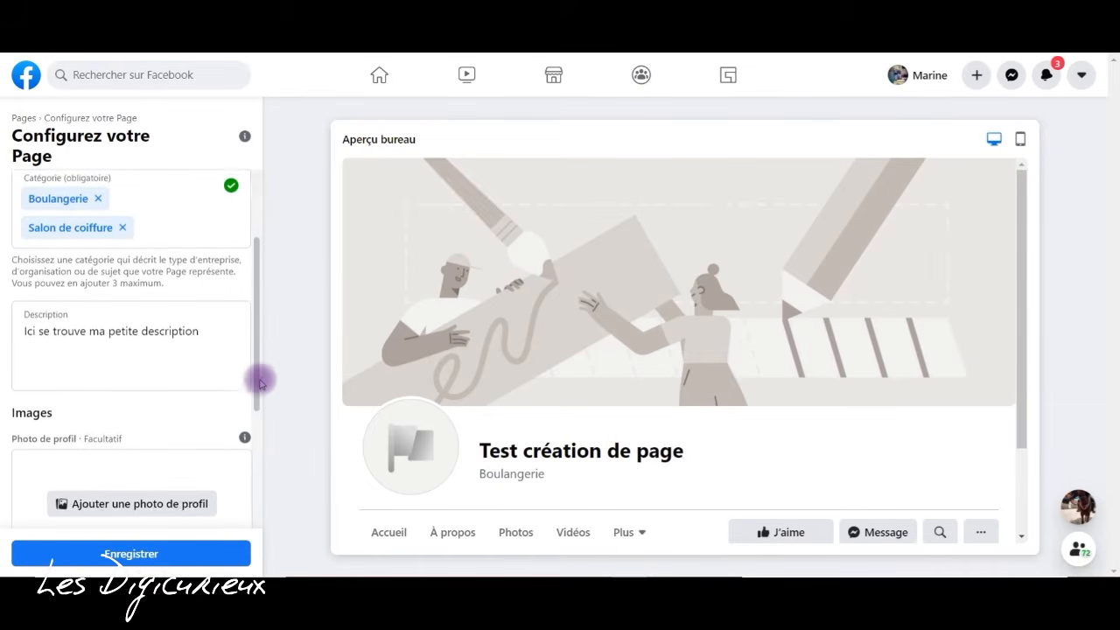
{"action": "left_click_drag", "start_coordinate": [254, 295], "coordinate": [256, 391]}
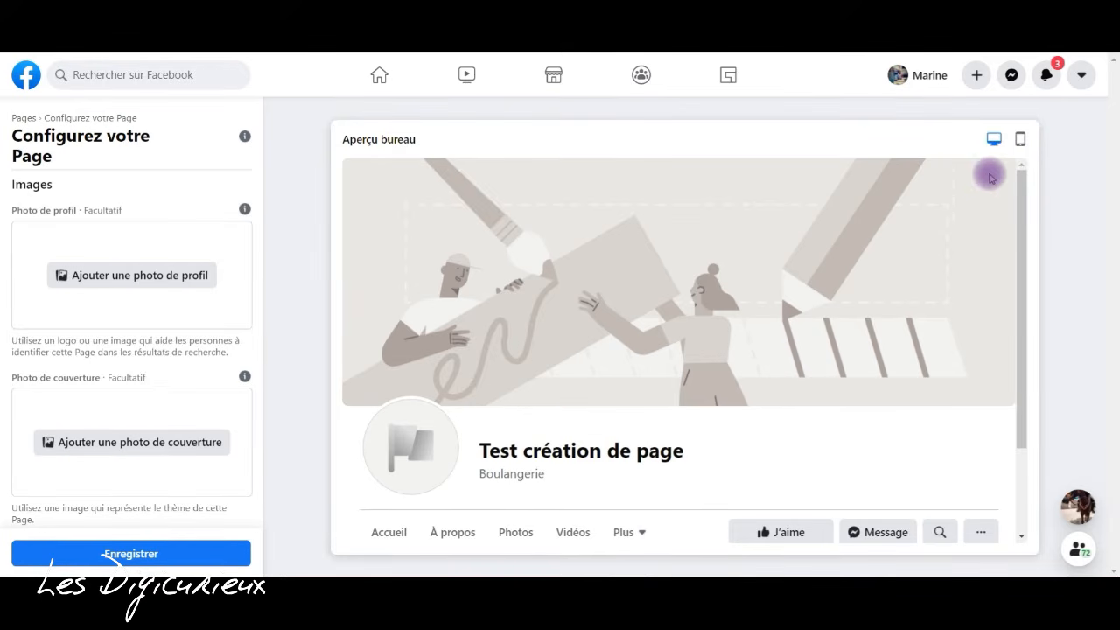
{"action": "left_click", "coordinate": [1021, 141]}
{"action": "left_click", "coordinate": [846, 139]}
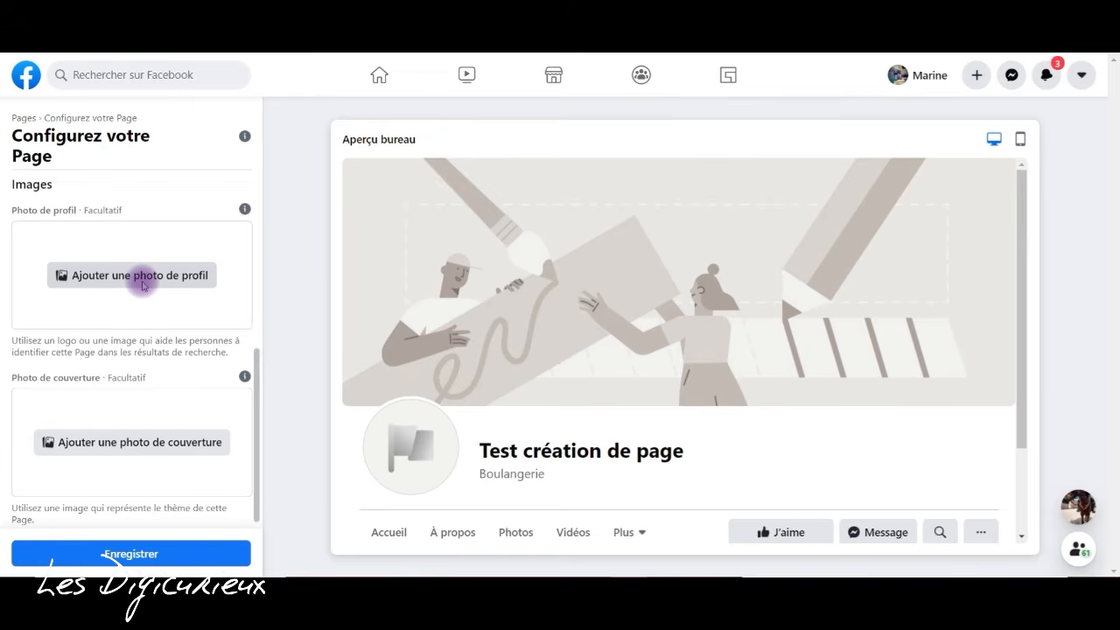
- Upload the image Papiers (1) as the page's profile photo
{"action": "left_click", "coordinate": [215, 284]}
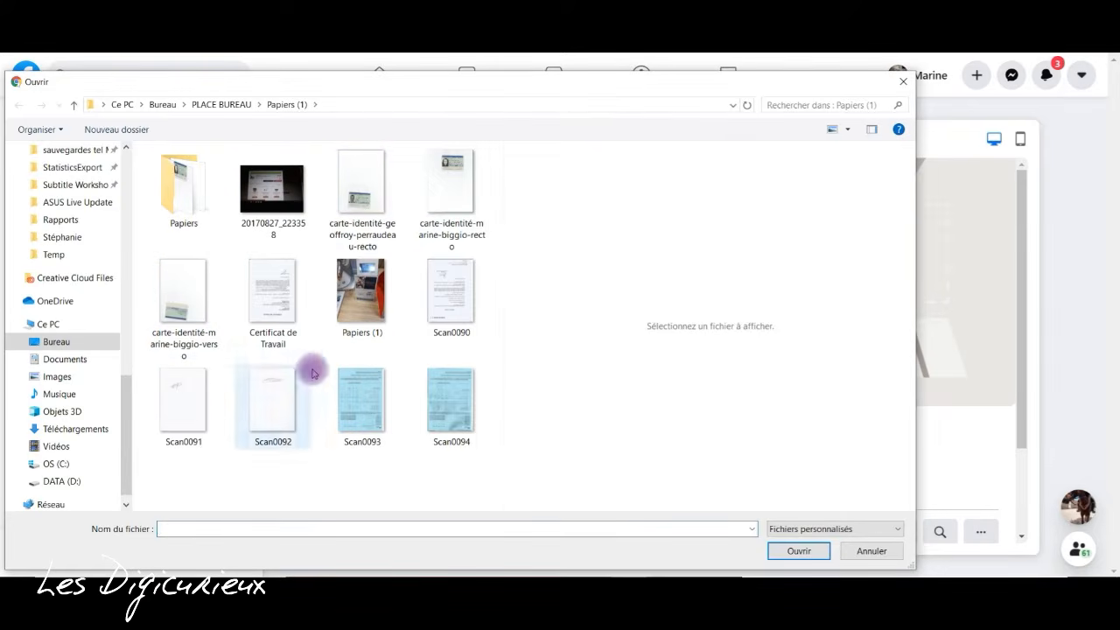
{"action": "left_click", "coordinate": [361, 296]}
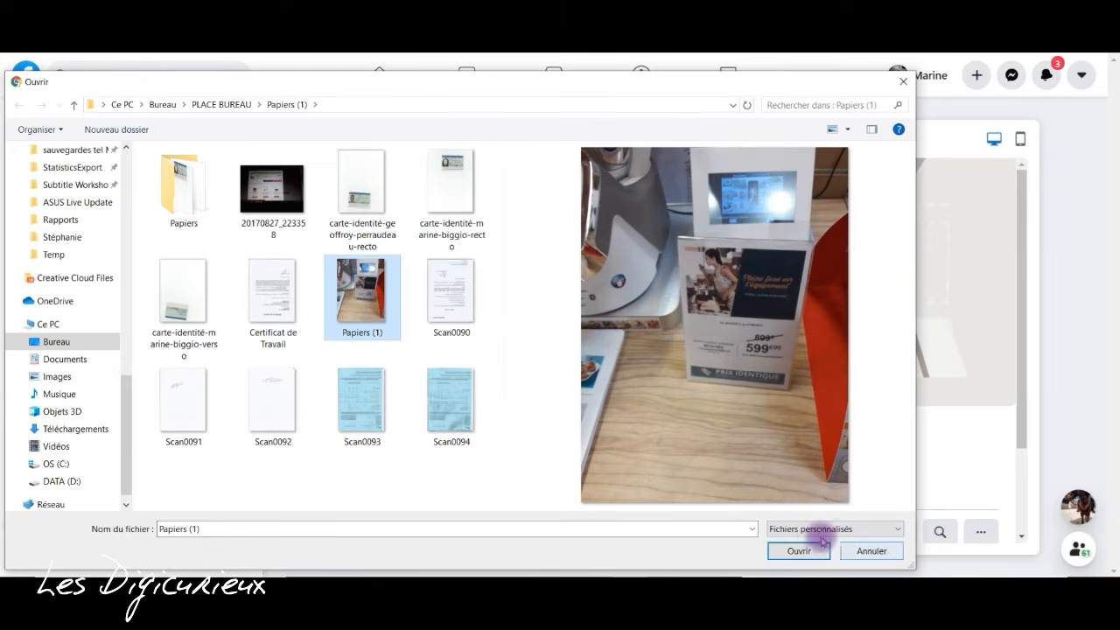
{"action": "left_click", "coordinate": [797, 549]}
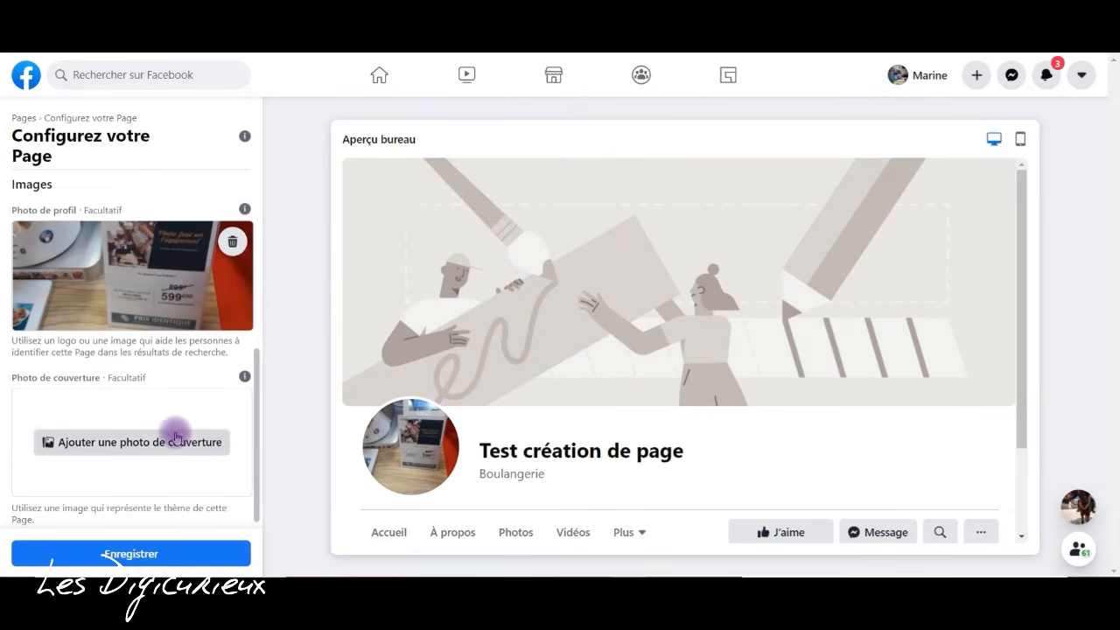
- Upload image 7 from the backgrounds folder inside Images > Photo Editor Movavi as the page's cover photo
{"action": "left_click_drag", "start_coordinate": [258, 408], "coordinate": [260, 477]}
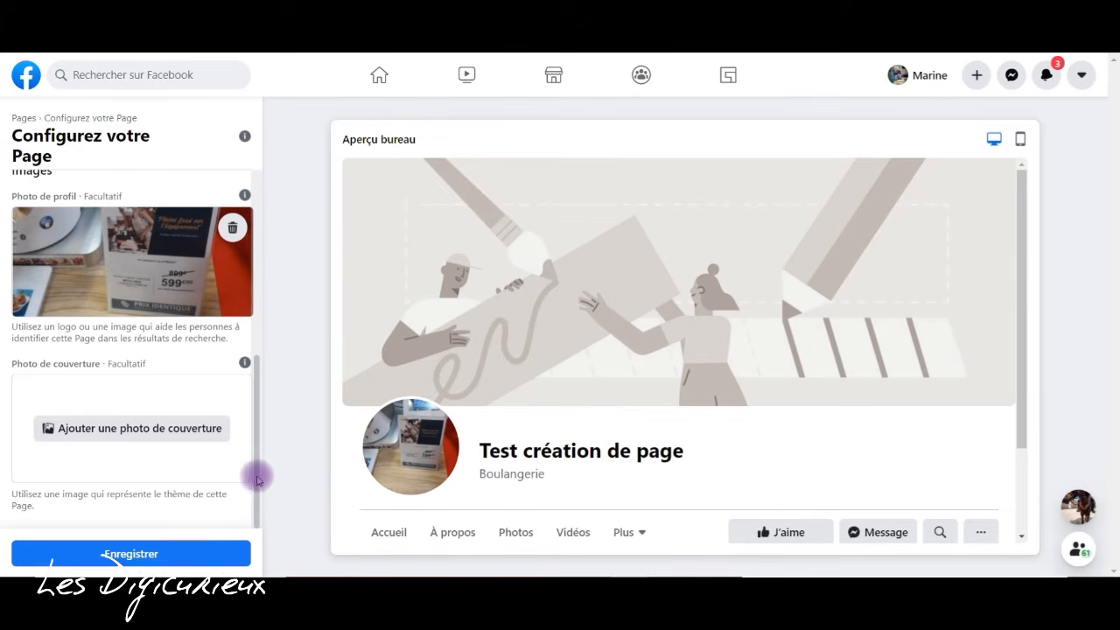
{"action": "left_click", "coordinate": [161, 431]}
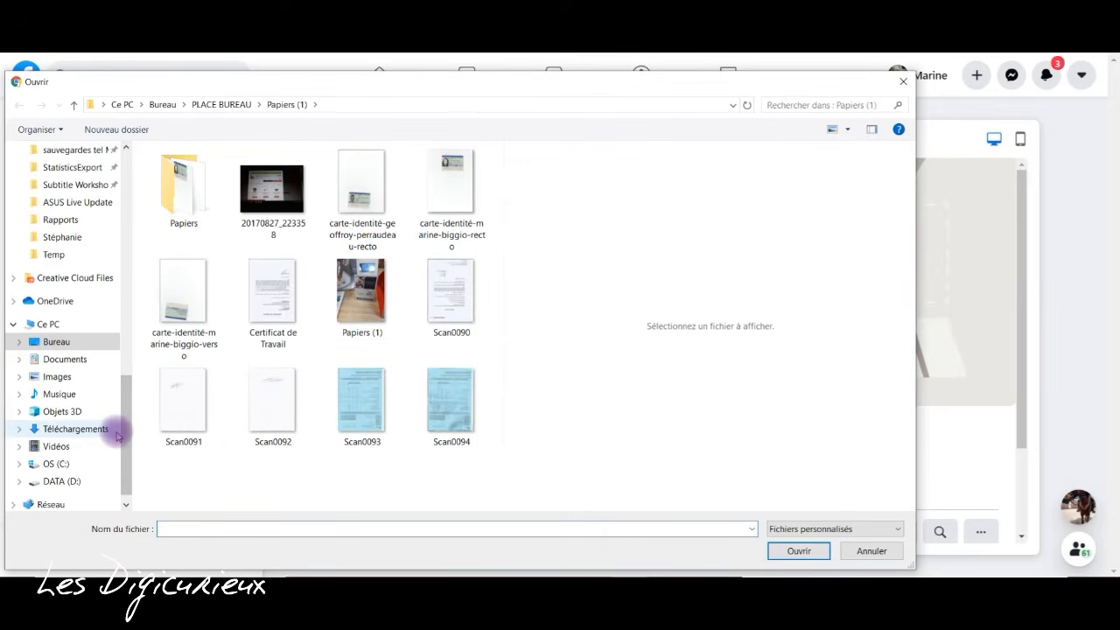
{"action": "left_click", "coordinate": [56, 376]}
{"action": "left_click", "coordinate": [200, 205]}
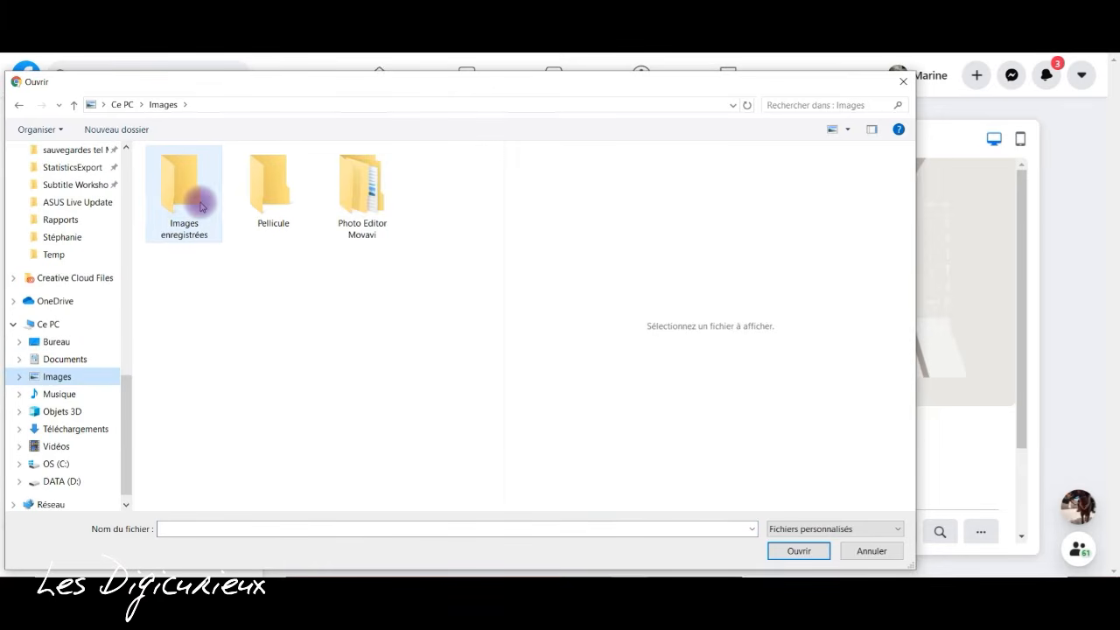
{"action": "double_click", "coordinate": [200, 205]}
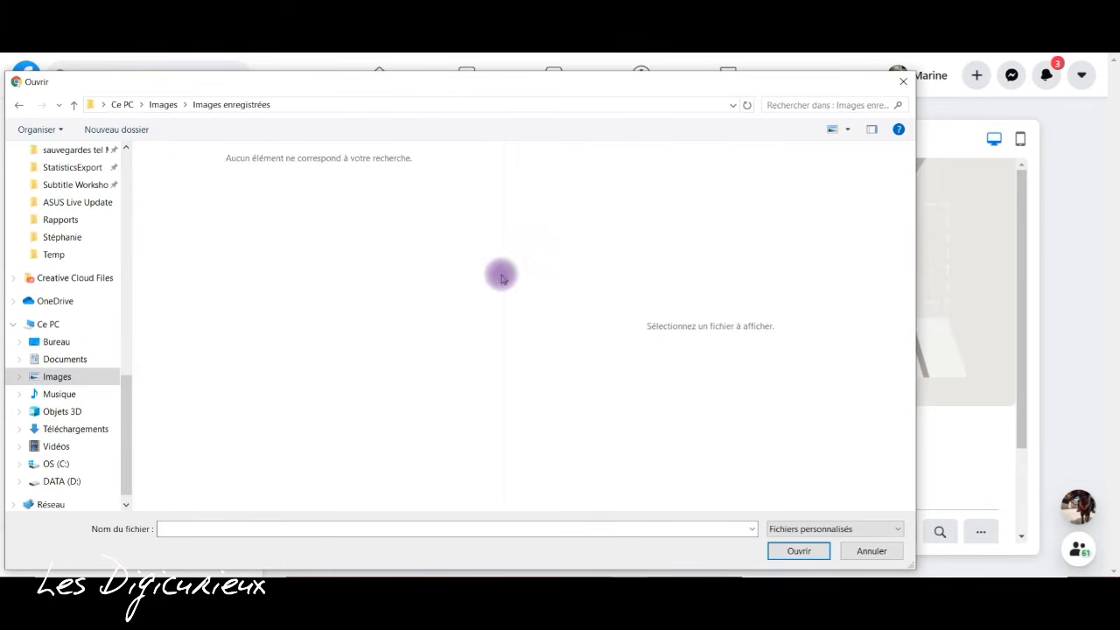
{"action": "left_click", "coordinate": [163, 105]}
{"action": "double_click", "coordinate": [360, 192]}
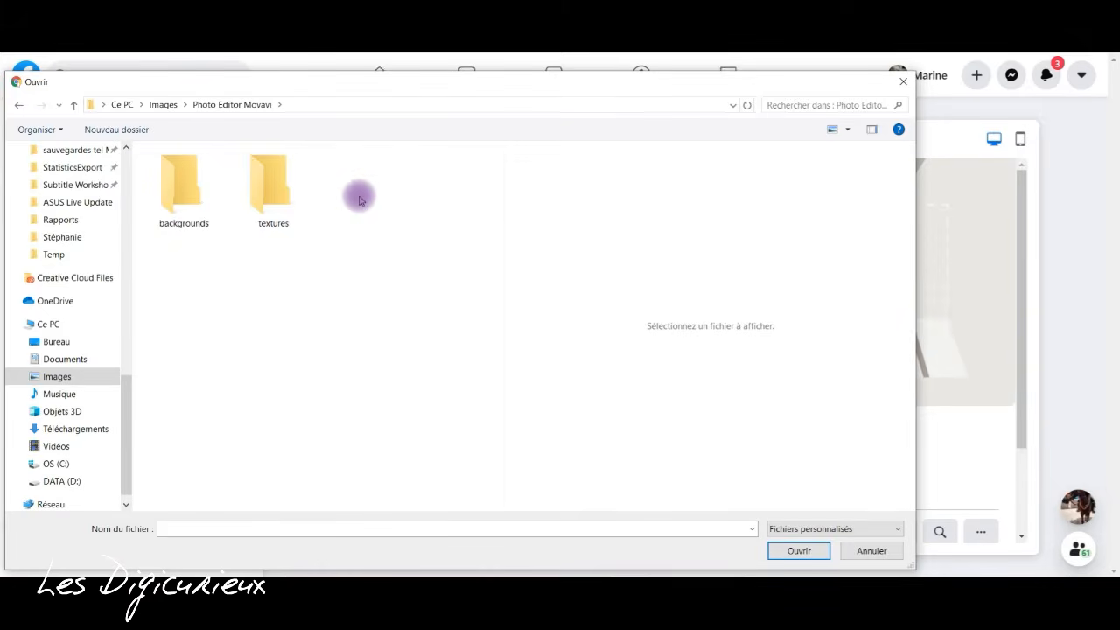
{"action": "double_click", "coordinate": [181, 186]}
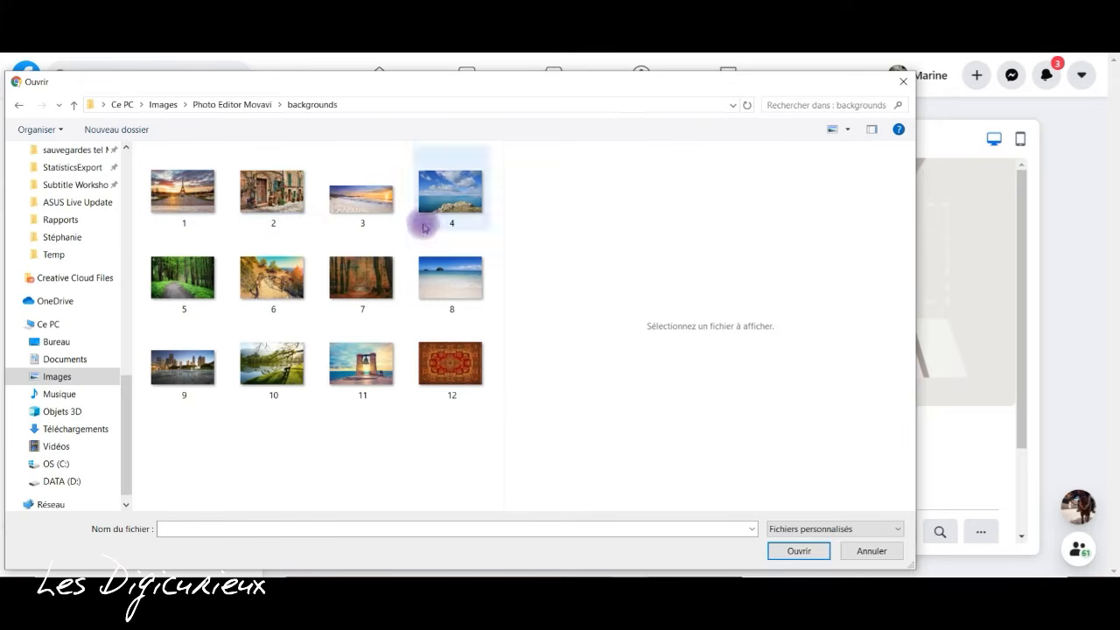
{"action": "left_click", "coordinate": [359, 287]}
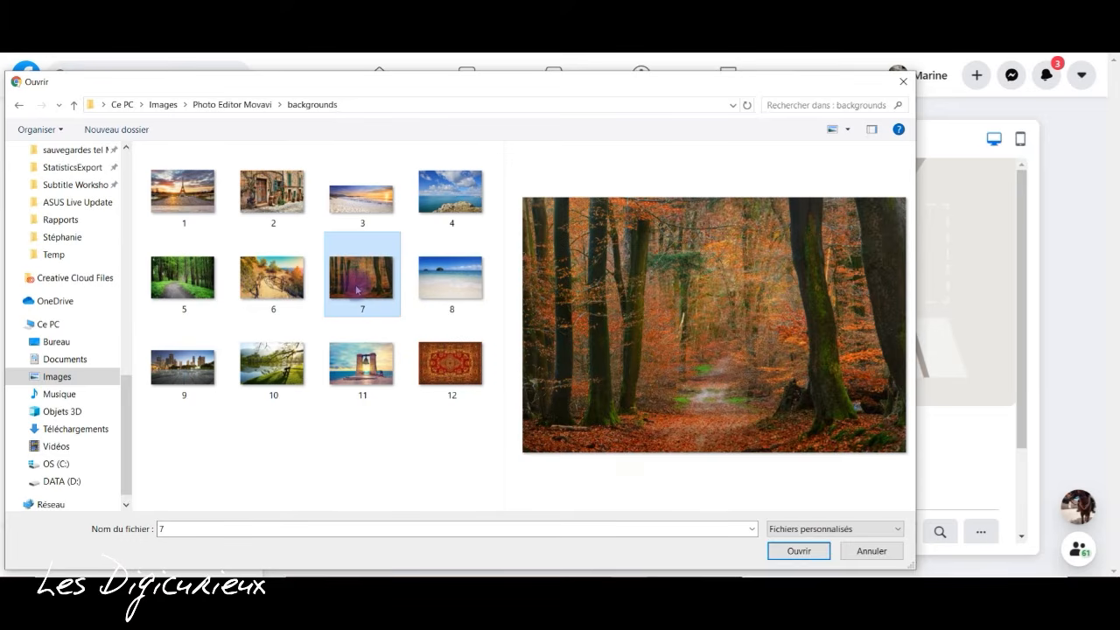
{"action": "left_click", "coordinate": [792, 552]}
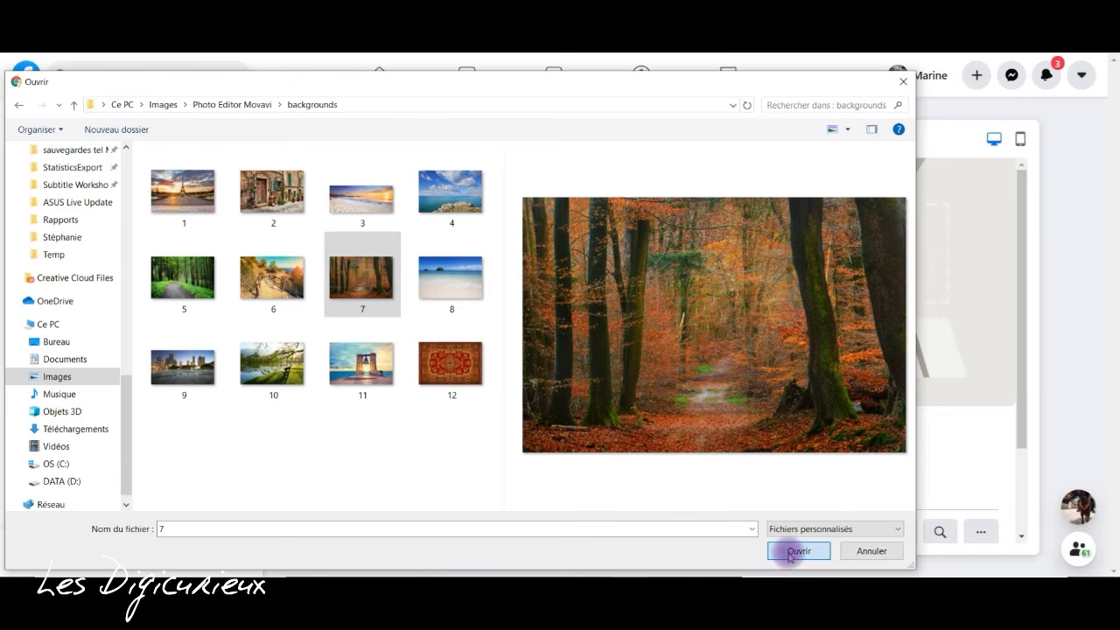
- Remove the current profile photo and upload image 4 from the backgrounds folder in its place
{"action": "left_click", "coordinate": [229, 233]}
{"action": "left_click", "coordinate": [161, 268]}
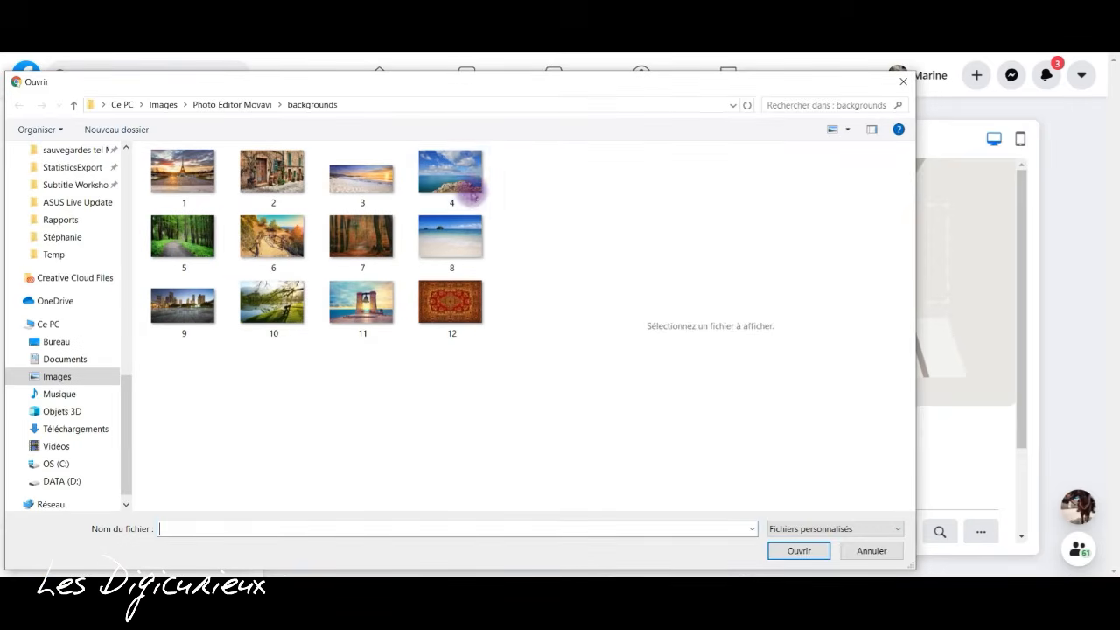
{"action": "left_click", "coordinate": [472, 194]}
{"action": "left_click", "coordinate": [796, 551]}
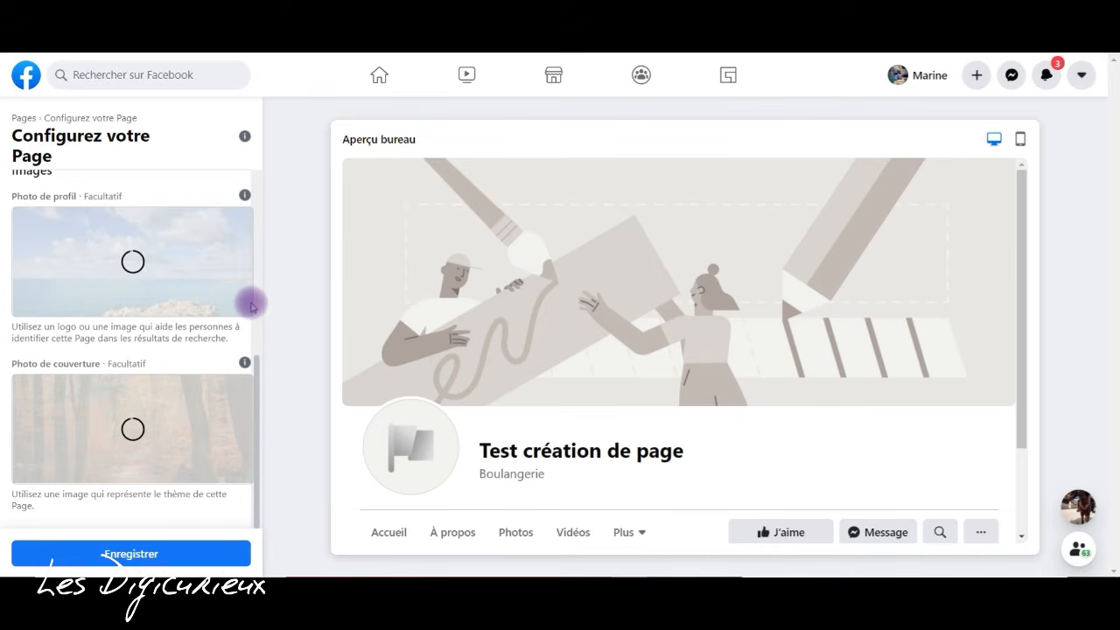
- Reposition the cover photo vertically to show the forest path and ground, and save the page's images
{"action": "left_click_drag", "start_coordinate": [257, 369], "coordinate": [267, 466]}
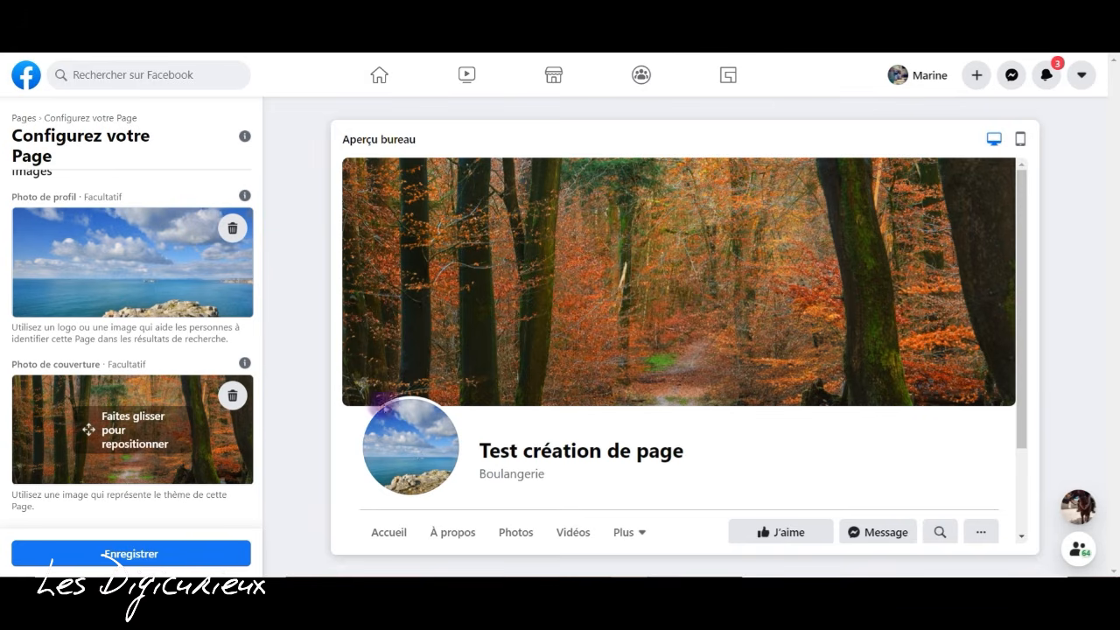
{"action": "left_click_drag", "start_coordinate": [90, 435], "coordinate": [93, 348]}
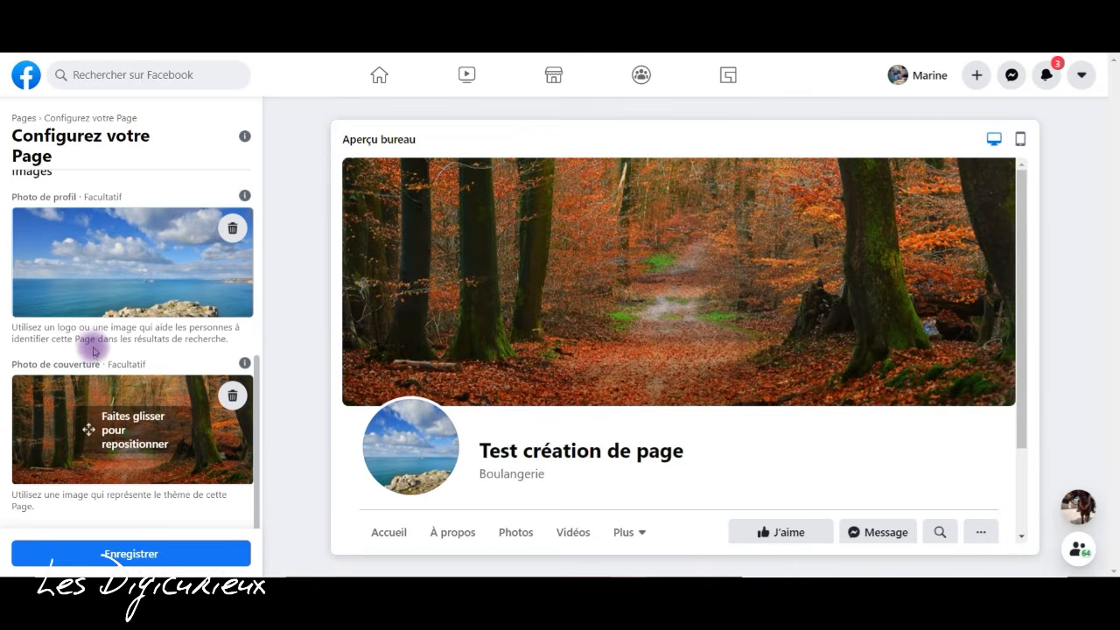
{"action": "left_click", "coordinate": [156, 554]}
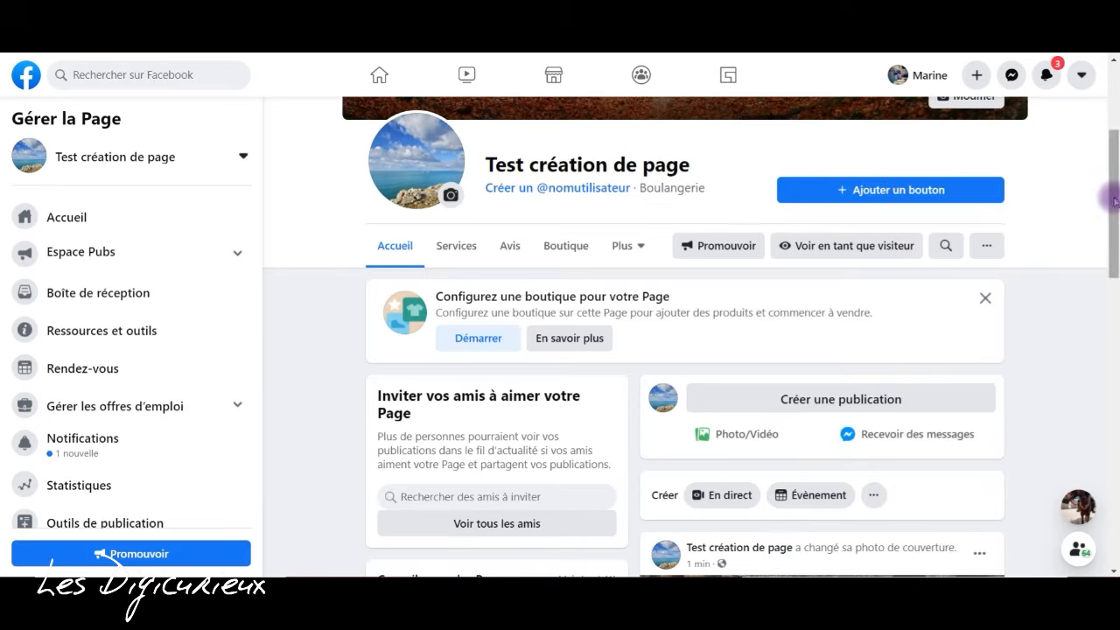
- Add an action button to the page with the option "Envoyer un message"
{"action": "left_click_drag", "start_coordinate": [1114, 195], "coordinate": [1113, 66]}
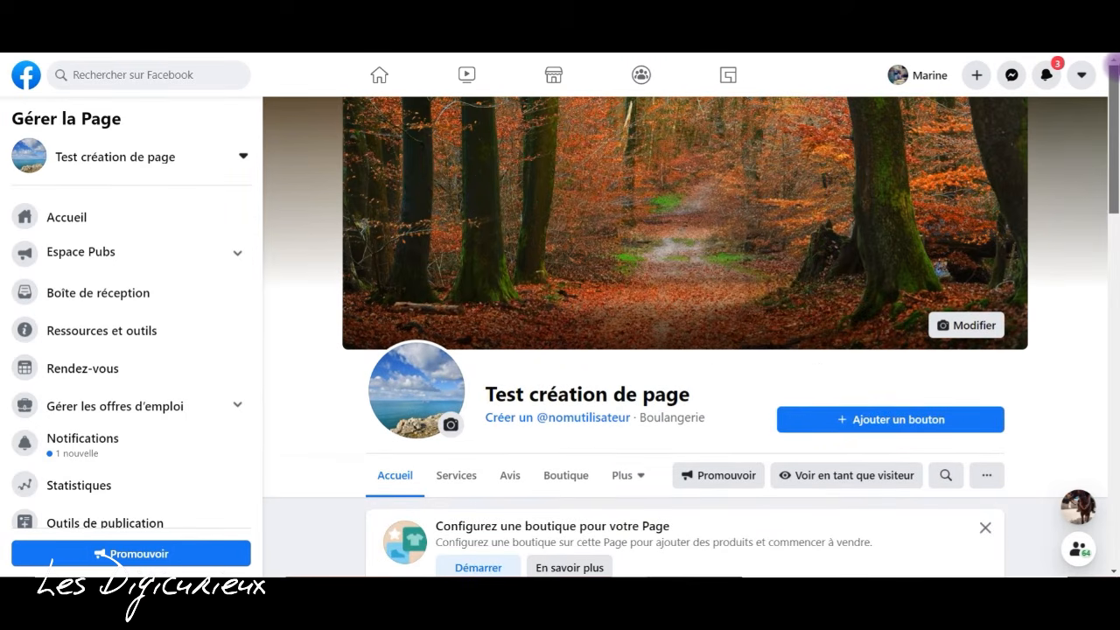
{"action": "left_click", "coordinate": [921, 421]}
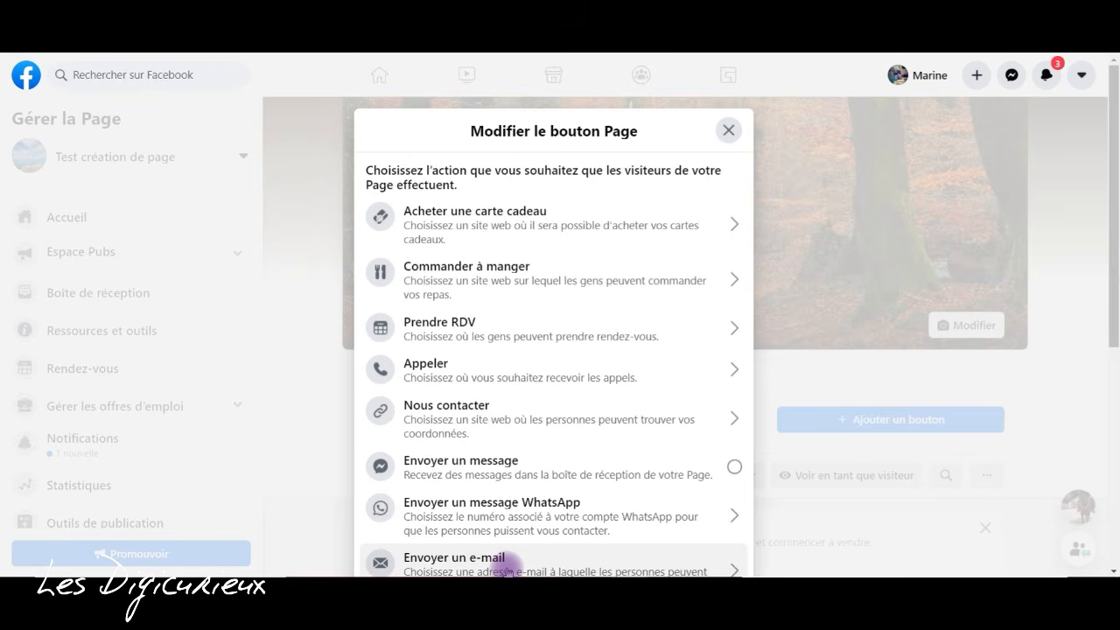
{"action": "left_click_drag", "start_coordinate": [1113, 312], "coordinate": [1108, 388]}
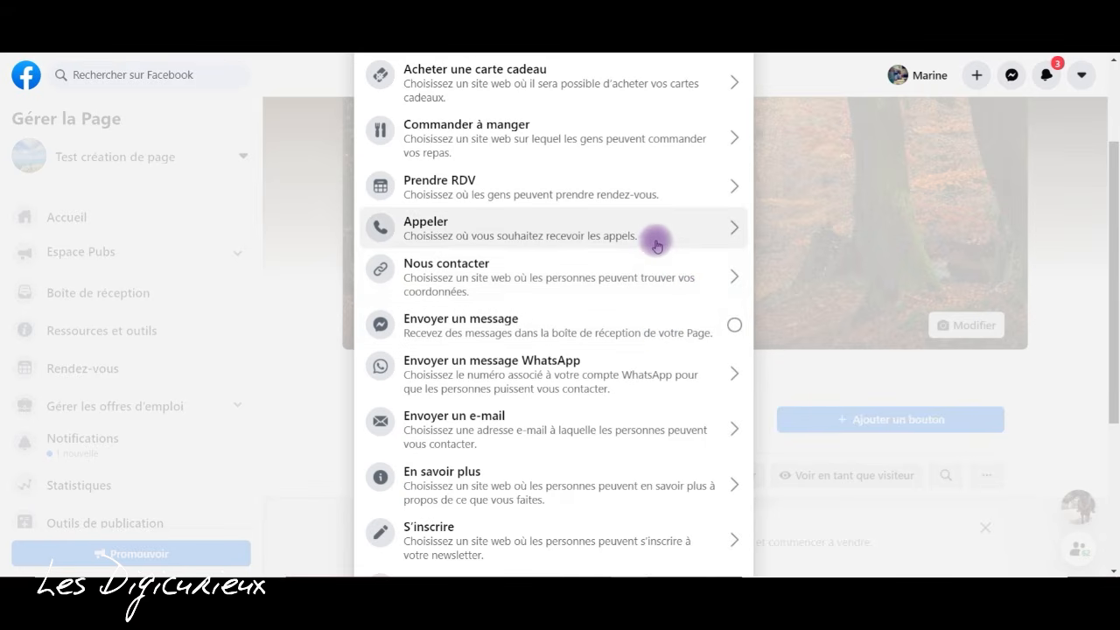
{"action": "left_click", "coordinate": [654, 316]}
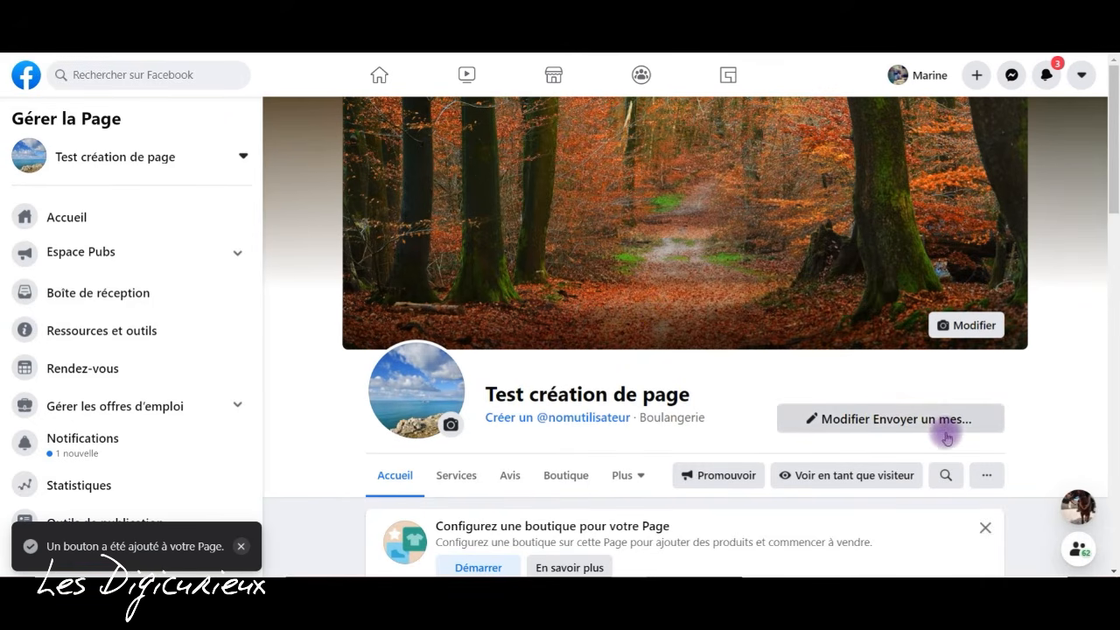
- Start creating a username for the page and try "test" as the name
{"action": "mouse_move", "coordinate": [1113, 106]}
{"action": "left_mouse_down"}
{"action": "mouse_move", "coordinate": [1112, 172]}
{"action": "mouse_move", "coordinate": [1113, 92]}
{"action": "mouse_move", "coordinate": [1113, 121]}
{"action": "left_mouse_up"}
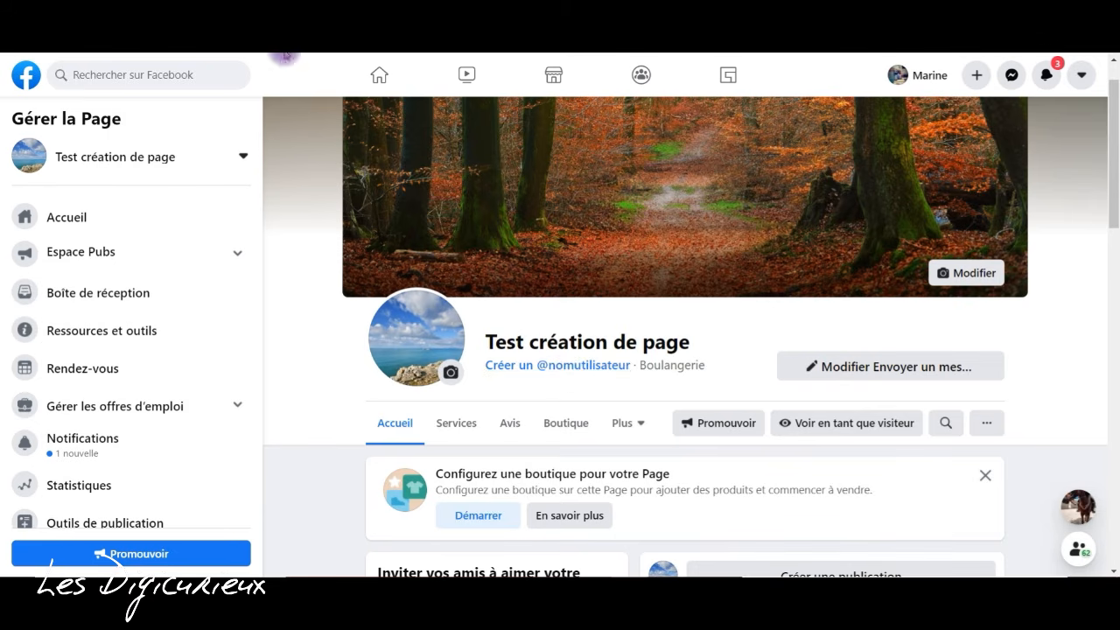
{"action": "left_click", "coordinate": [613, 366]}
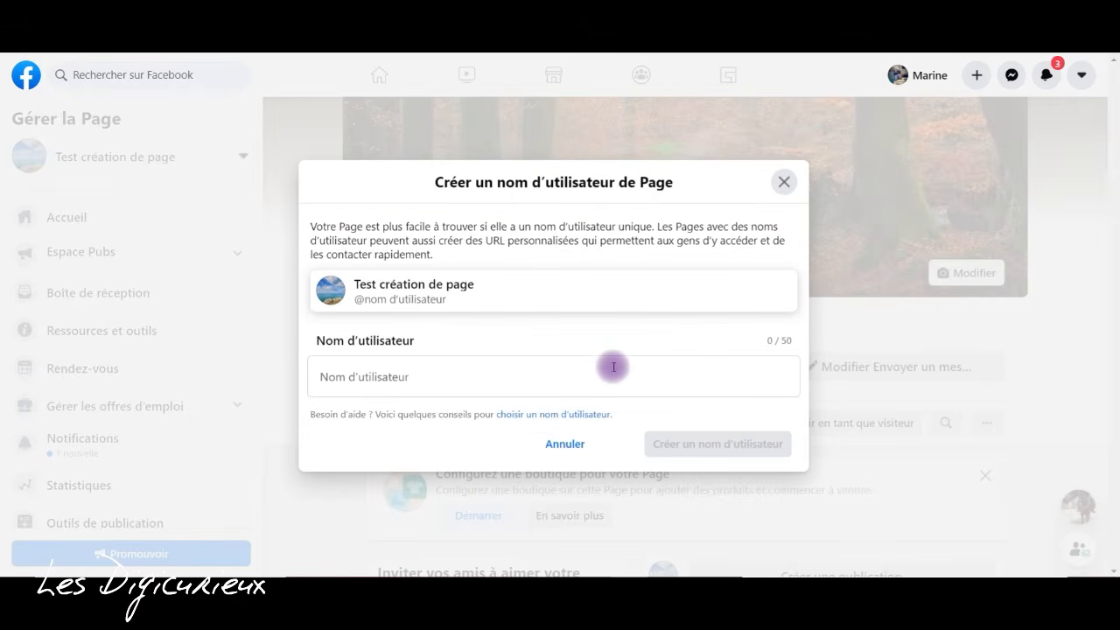
{"action": "left_click", "coordinate": [530, 383]}
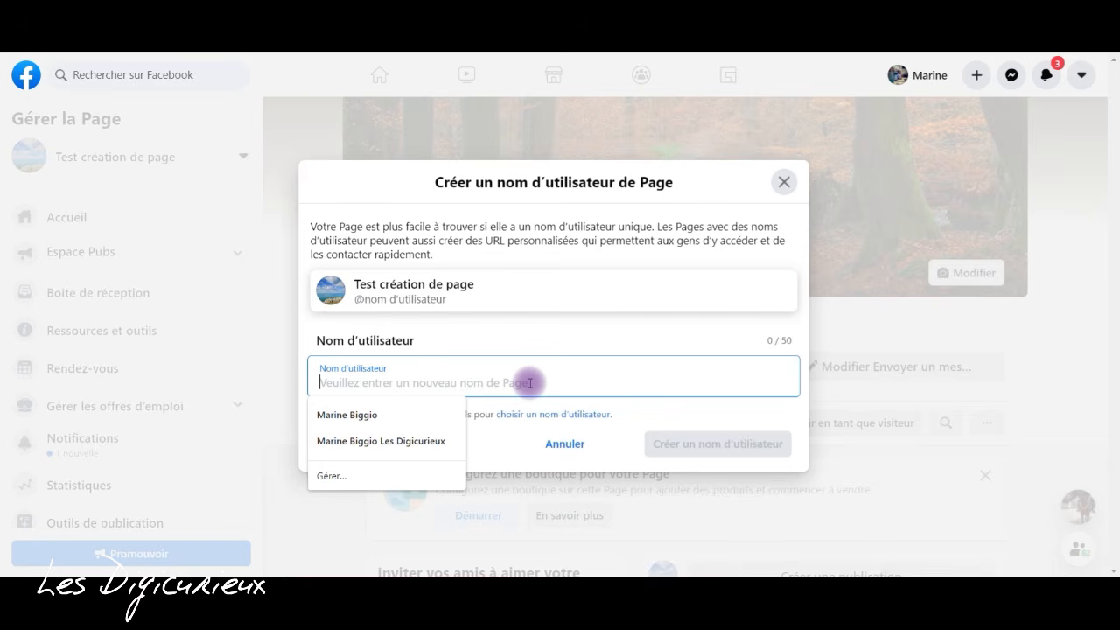
{"action": "left_click", "coordinate": [611, 350]}
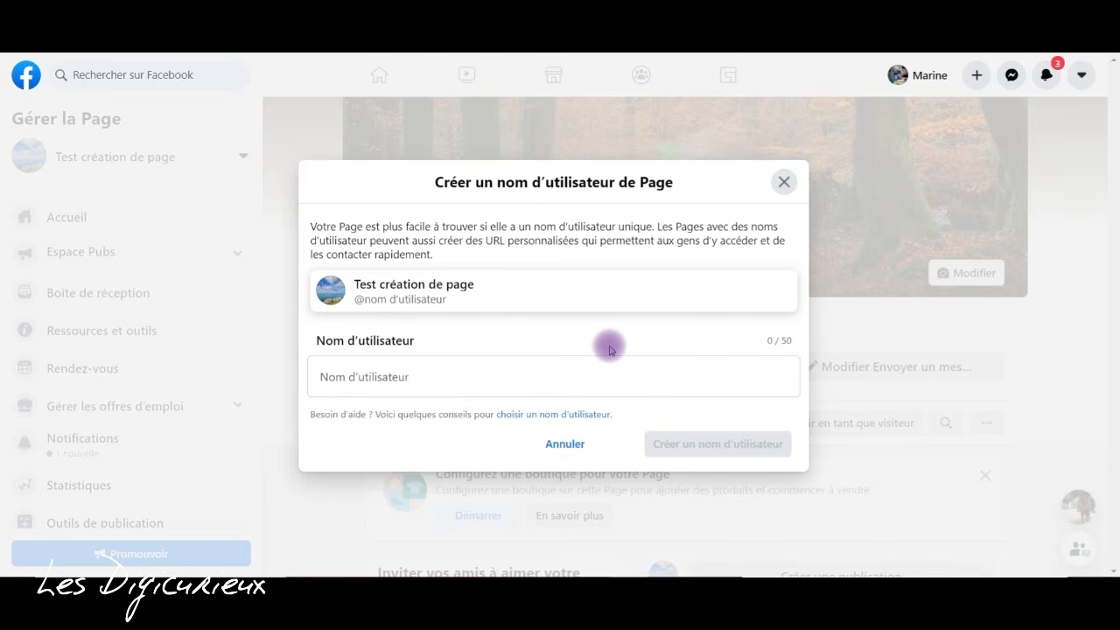
{"action": "left_click", "coordinate": [572, 372]}
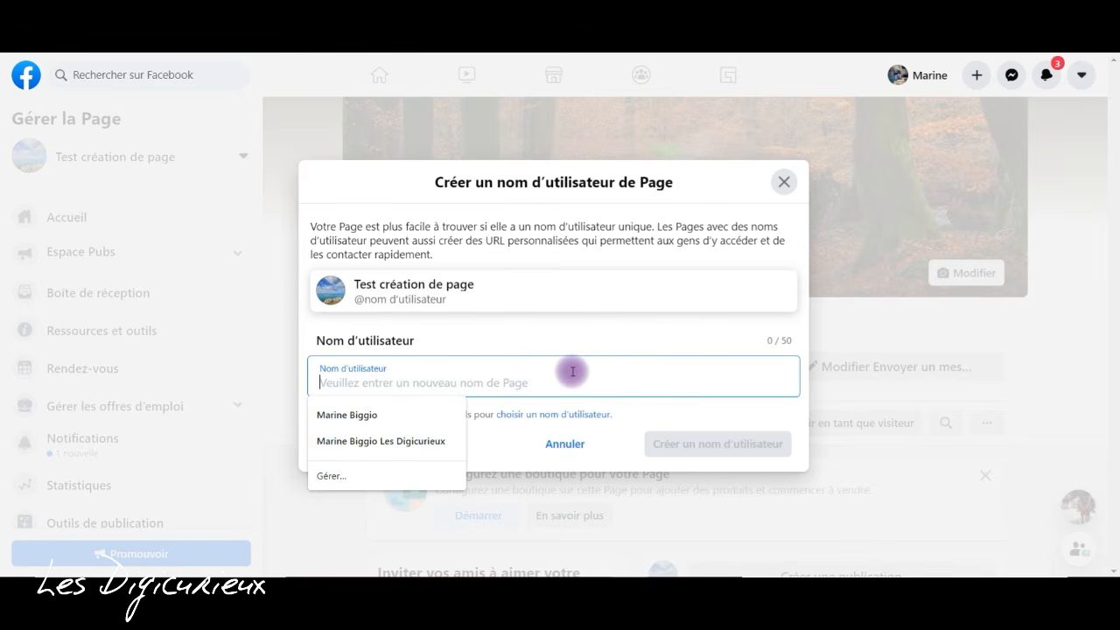
{"action": "left_click", "coordinate": [639, 323]}
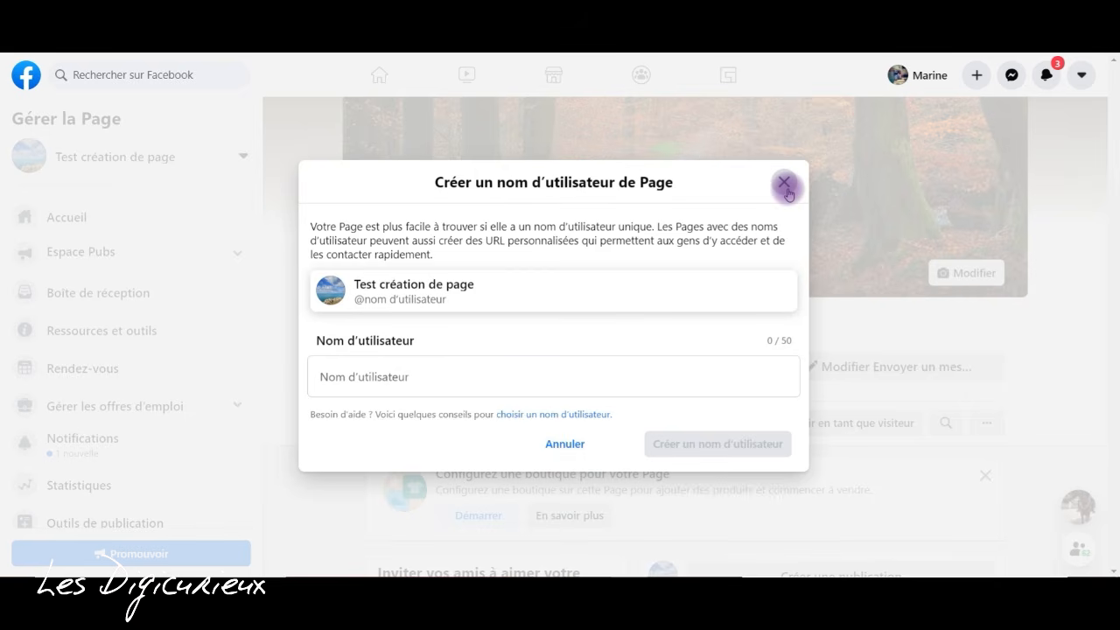
{"action": "left_click", "coordinate": [546, 379]}
{"action": "type", "text": "test"}
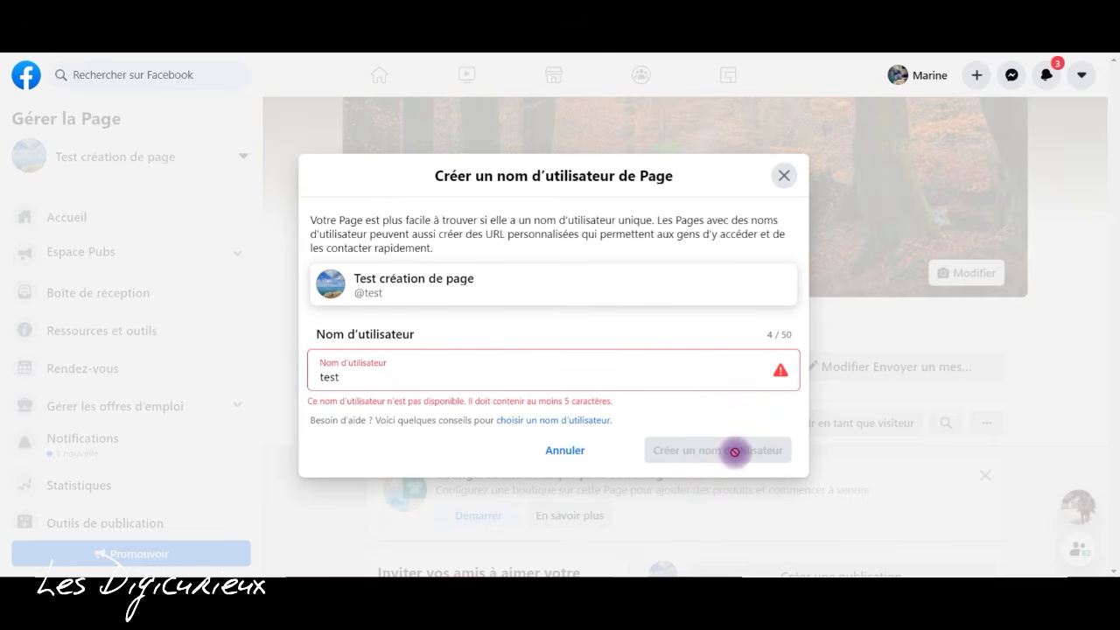
- Try "test0" as the page's username, and close the username dialog without creating one
{"action": "left_click_drag", "start_coordinate": [322, 402], "coordinate": [461, 401]}
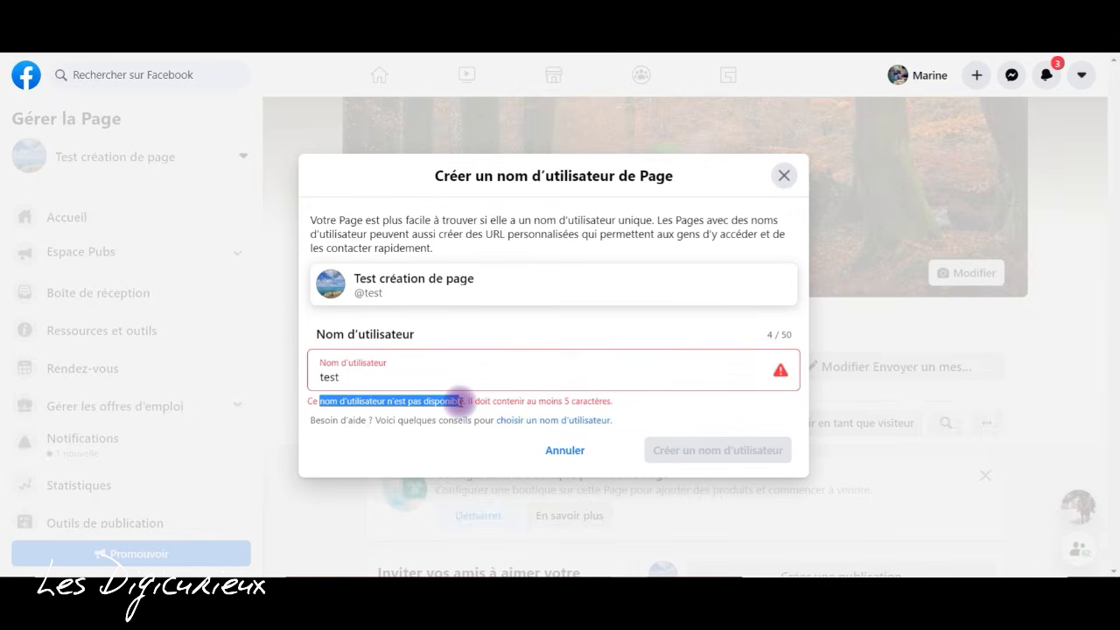
{"action": "left_click", "coordinate": [420, 385]}
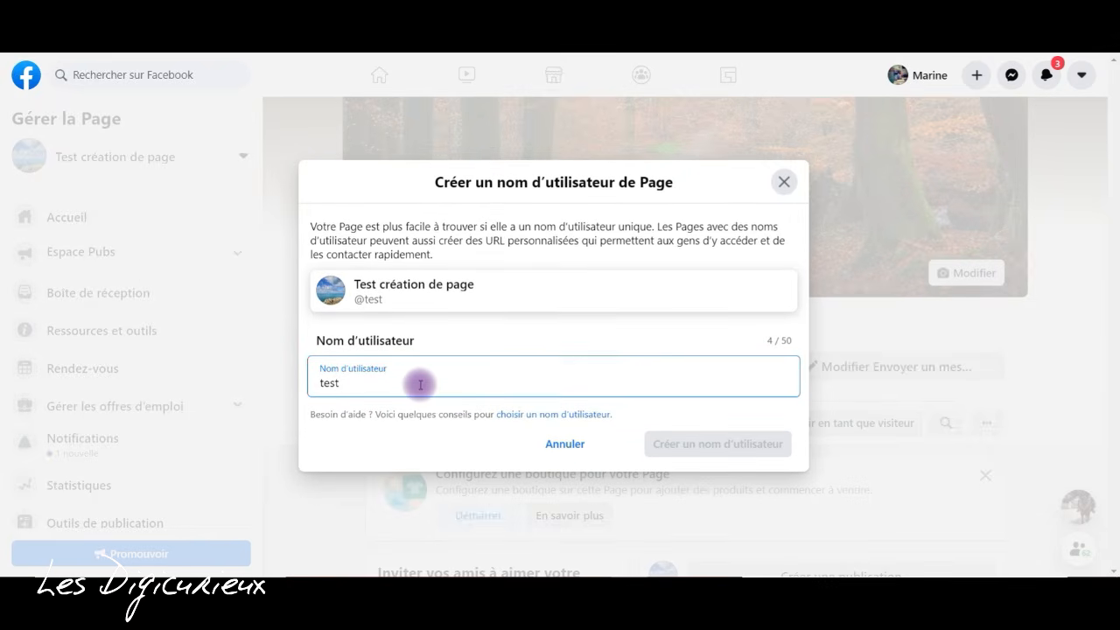
{"action": "type", "text": "0"}
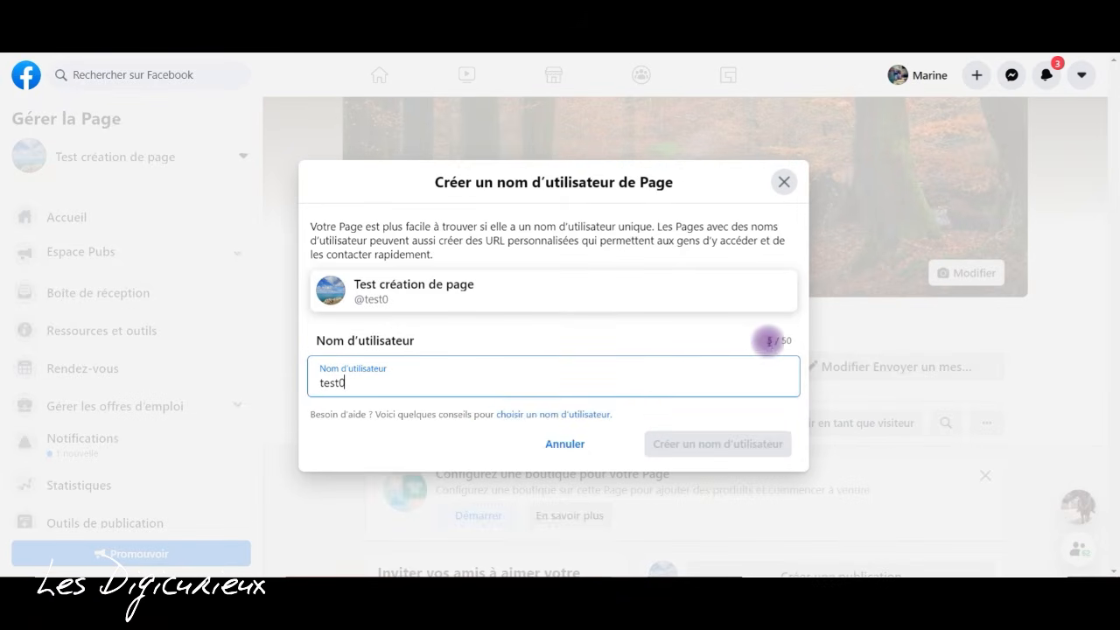
{"action": "left_click_drag", "start_coordinate": [768, 338], "coordinate": [787, 337]}
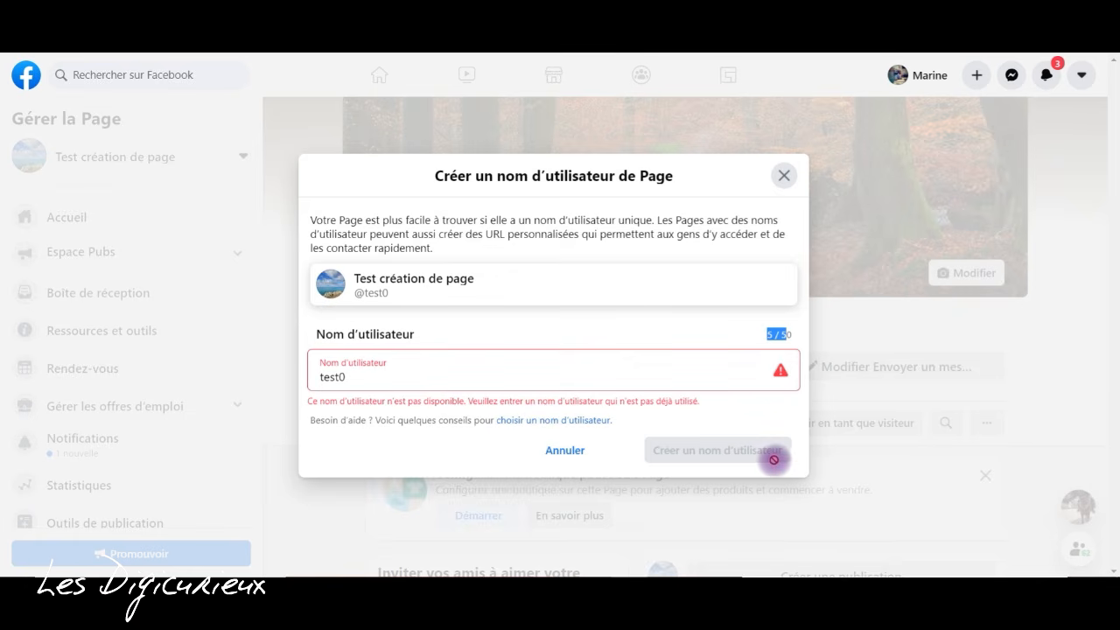
{"action": "left_click", "coordinate": [785, 175]}
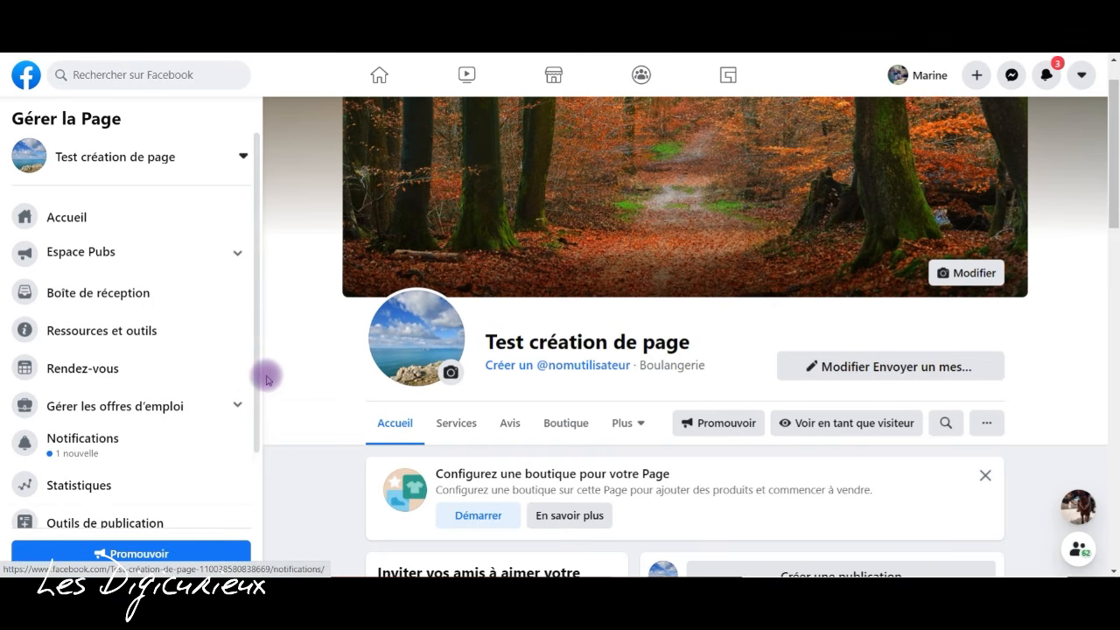
{"action": "left_click_drag", "start_coordinate": [252, 325], "coordinate": [267, 295]}
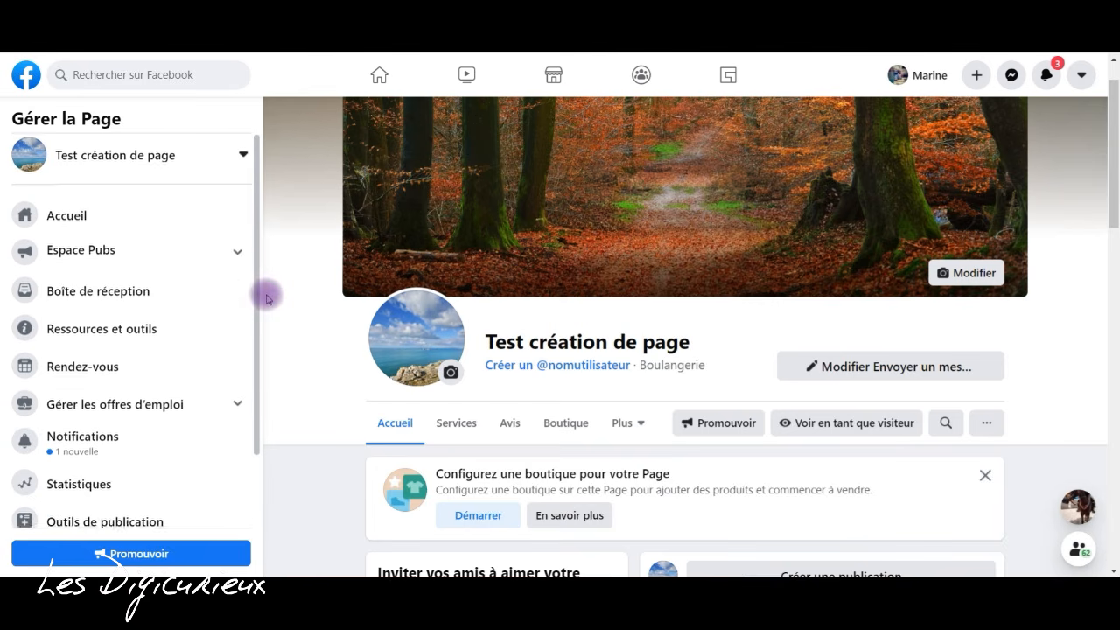